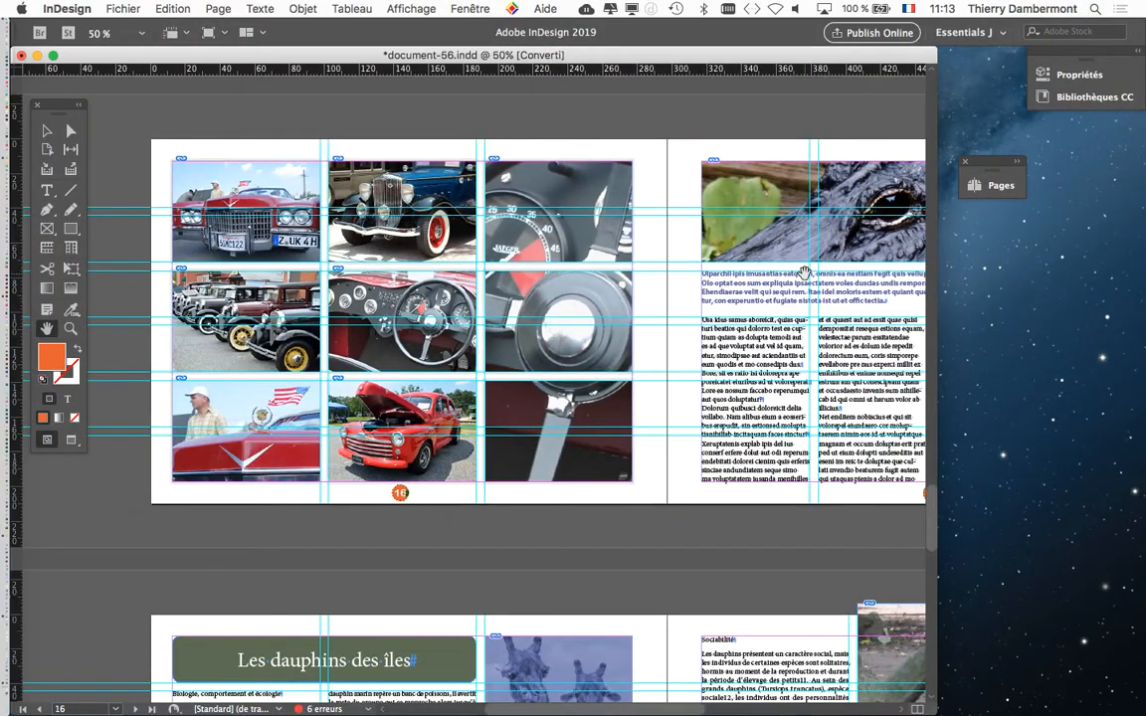
- Look through the document's opening spreads from page 1 to page 7, examining their images, text columns, guides and page numbers
{"action": "key", "text": "super+minus"}
{"action": "scroll", "coordinate": [633, 84], "scroll_direction": "up", "scroll_amount": 15}
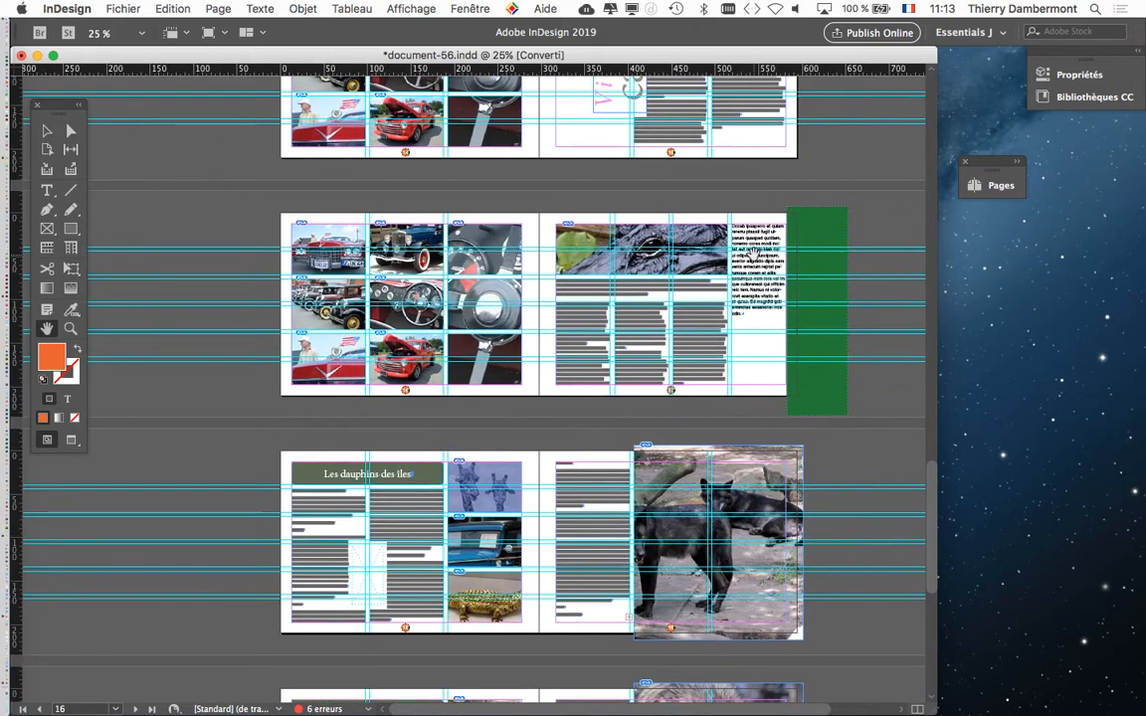
{"action": "scroll", "coordinate": [678, 300], "scroll_direction": "up", "scroll_amount": 3}
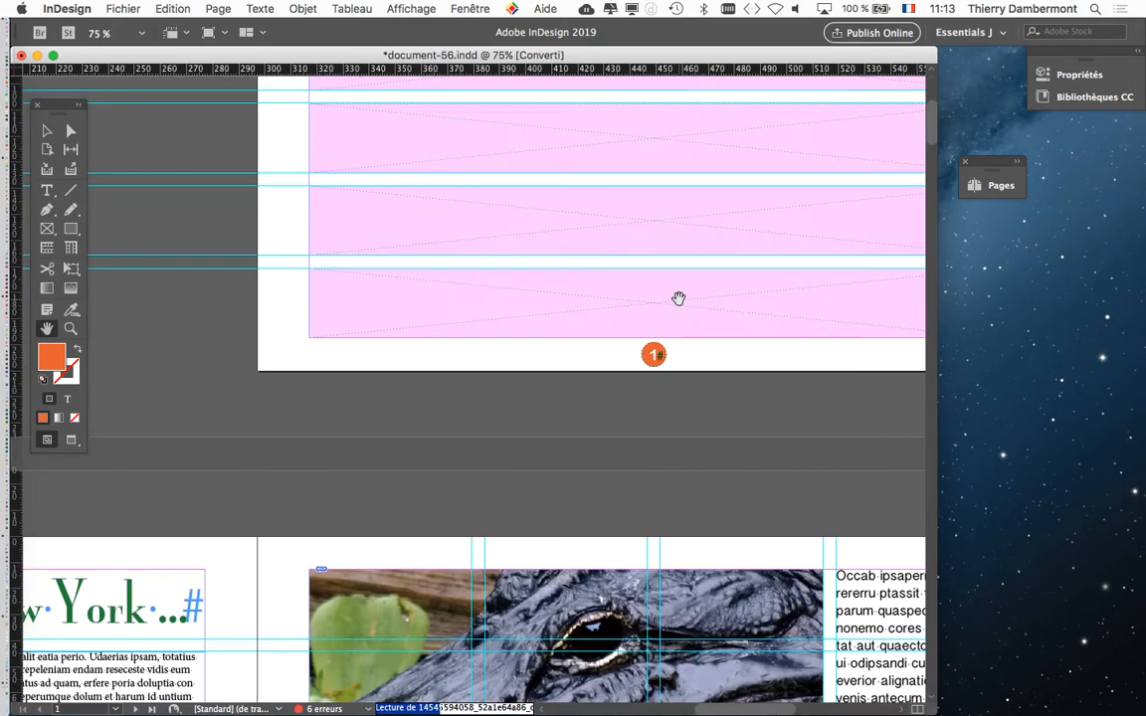
{"action": "scroll", "coordinate": [677, 304], "scroll_direction": "down", "scroll_amount": 1}
{"action": "scroll", "coordinate": [677, 304], "scroll_direction": "down", "scroll_amount": 10}
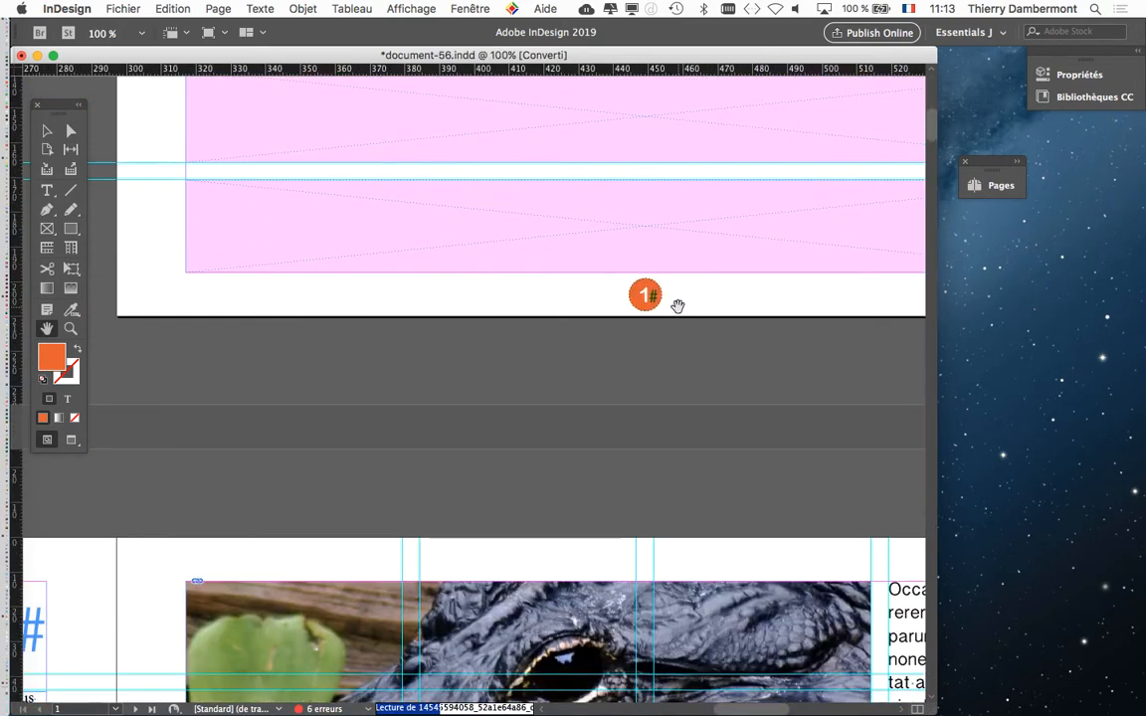
{"action": "scroll", "coordinate": [678, 307], "scroll_direction": "down", "scroll_amount": 6}
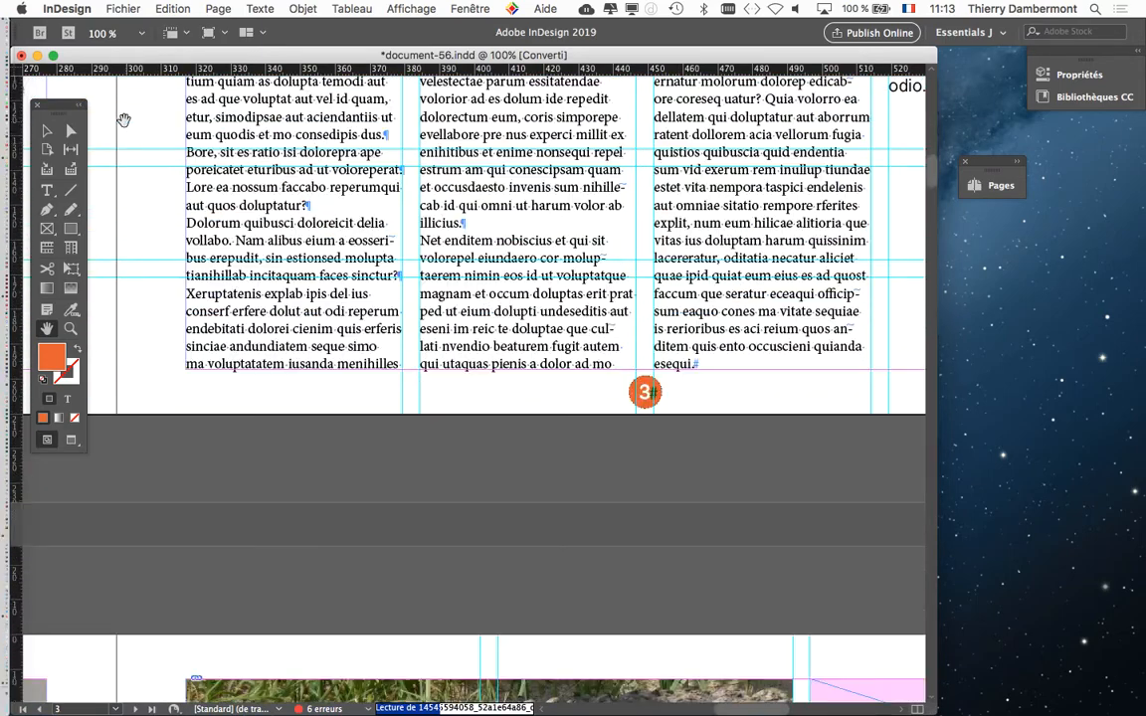
{"action": "left_click_drag", "start_coordinate": [53, 101], "coordinate": [95, 103]}
{"action": "scroll", "coordinate": [632, 509], "scroll_direction": "down", "scroll_amount": 1}
{"action": "scroll", "coordinate": [537, 256], "scroll_direction": "down", "scroll_amount": 10}
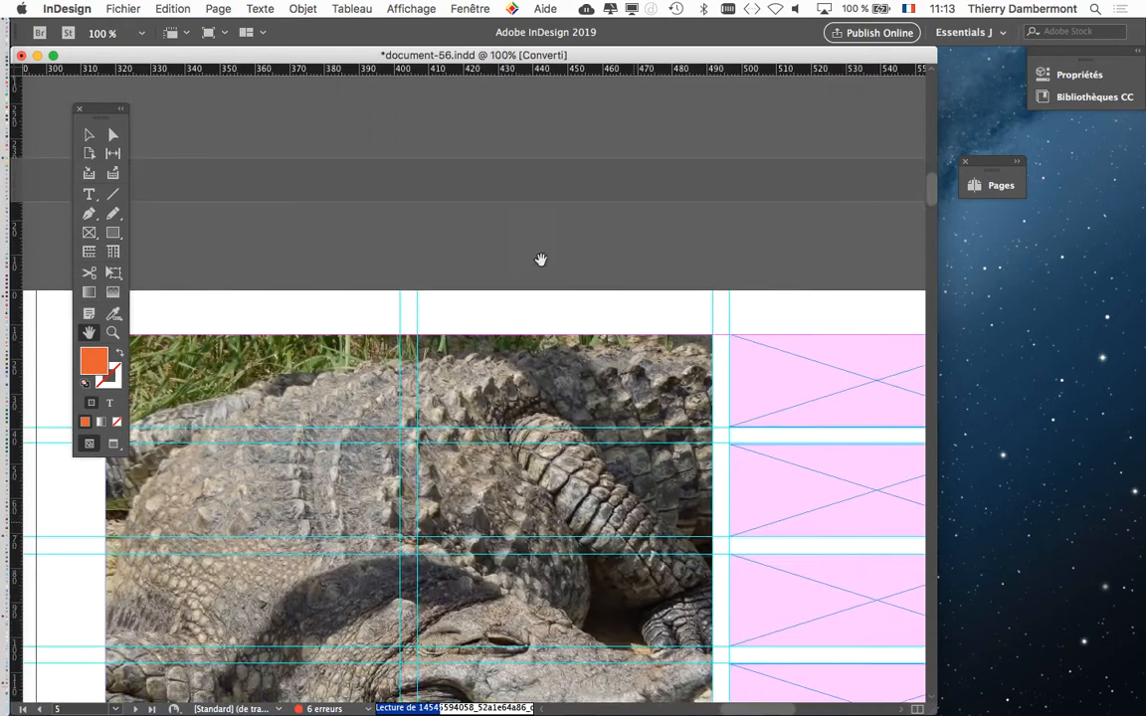
{"action": "scroll", "coordinate": [570, 339], "scroll_direction": "down", "scroll_amount": 1}
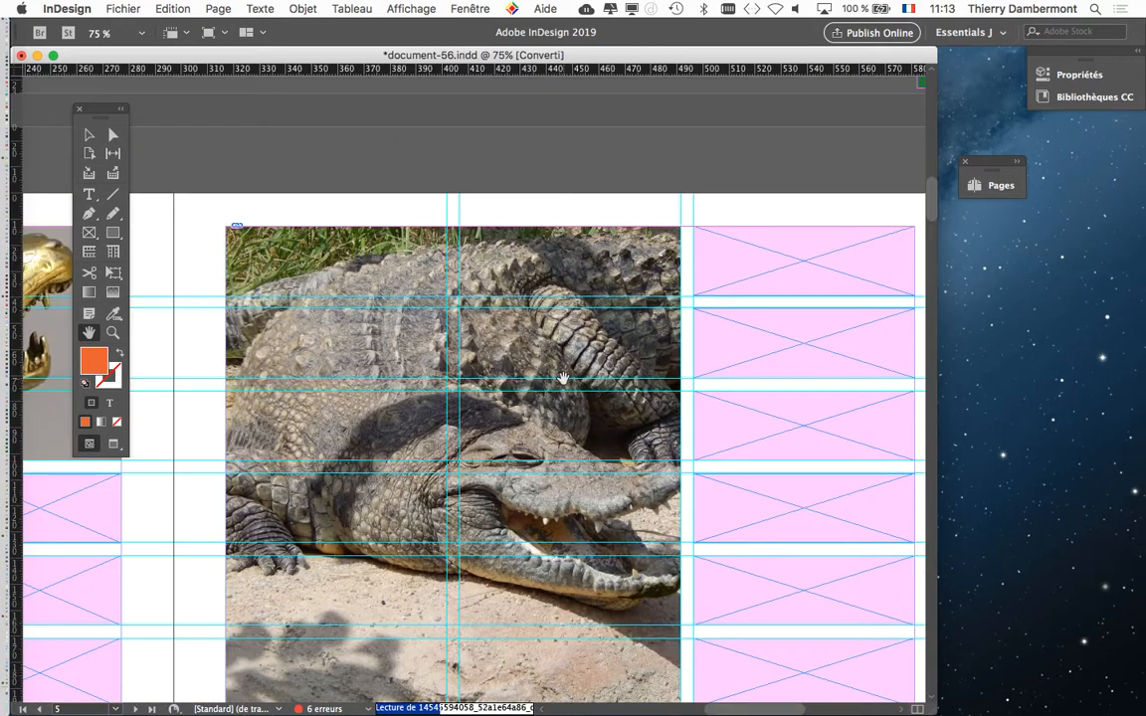
{"action": "scroll", "coordinate": [567, 349], "scroll_direction": "down", "scroll_amount": 1}
{"action": "scroll", "coordinate": [557, 406], "scroll_direction": "down", "scroll_amount": 8}
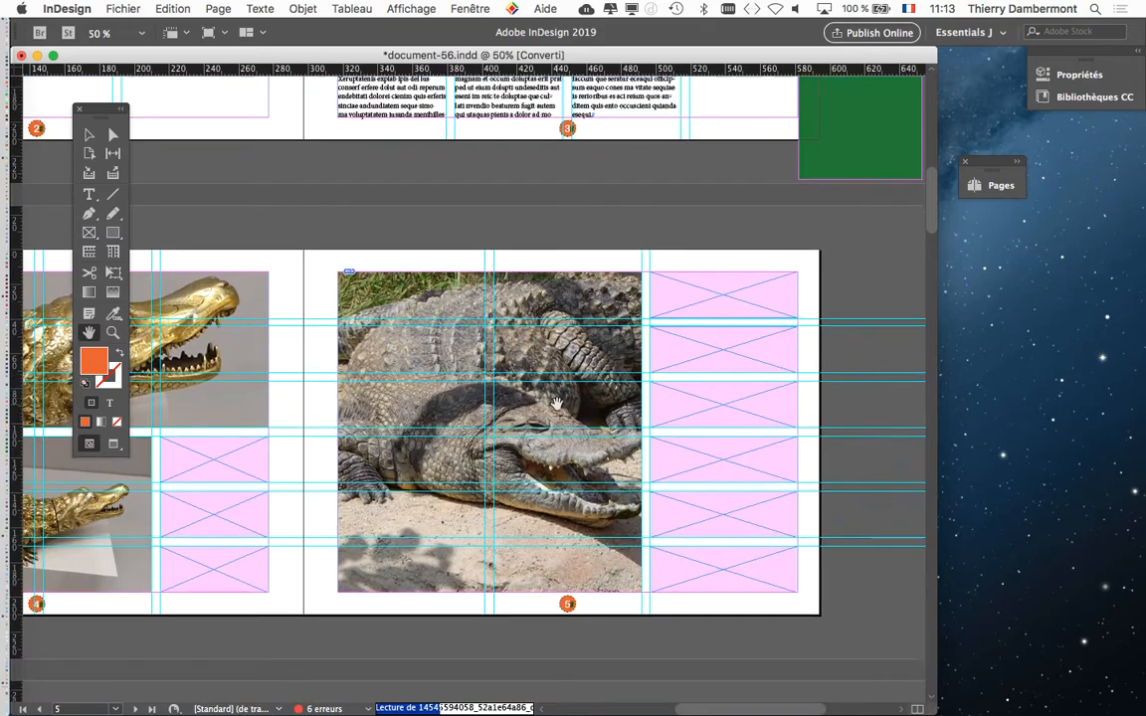
{"action": "scroll", "coordinate": [557, 413], "scroll_direction": "down", "scroll_amount": 5}
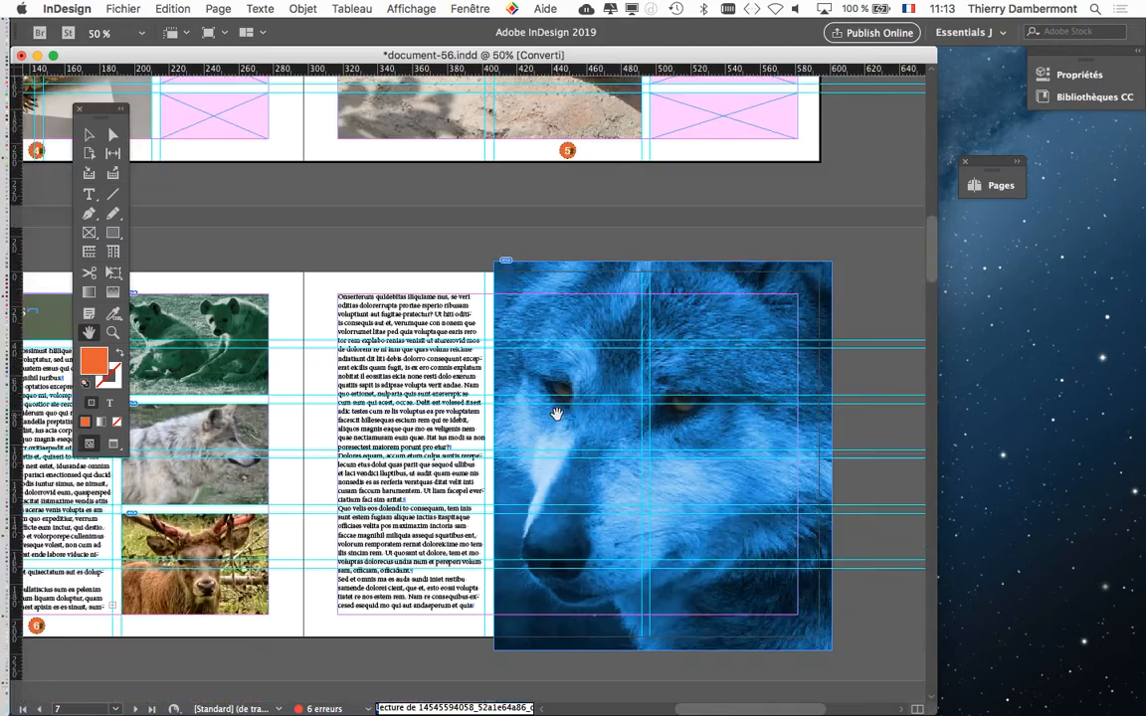
{"action": "scroll", "coordinate": [557, 413], "scroll_direction": "down", "scroll_amount": 4}
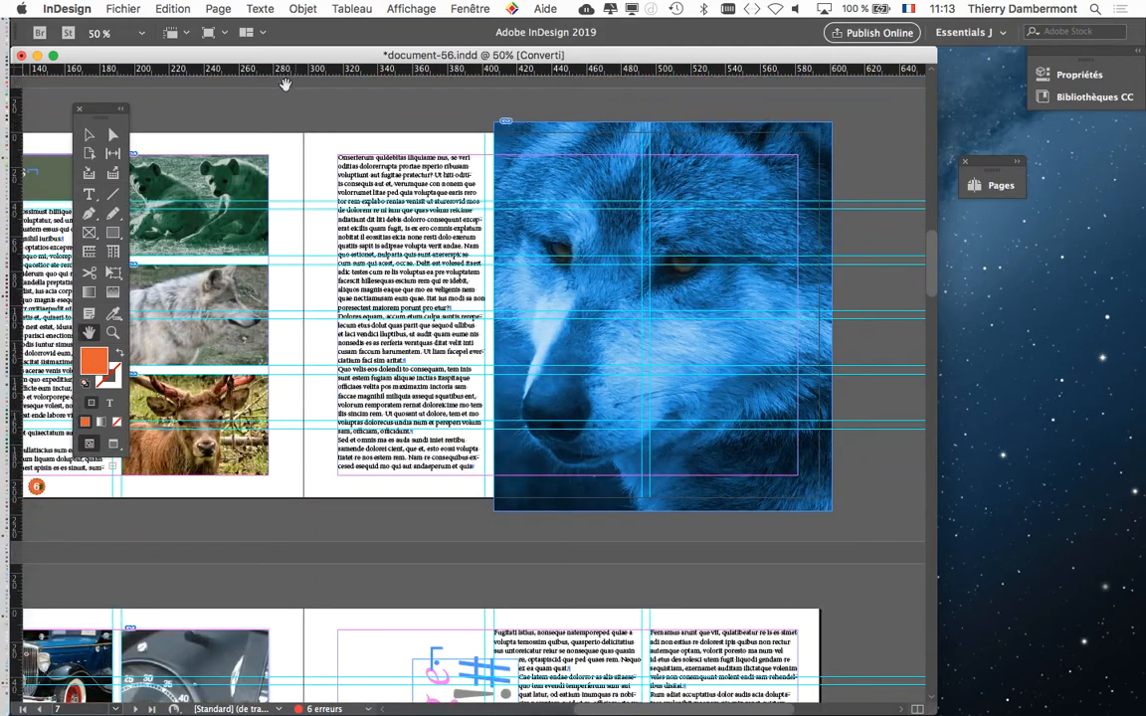
- Compare the page 6–7 spread in Normal and Preview screen modes, ending in Normal mode
{"action": "left_click_drag", "start_coordinate": [104, 108], "coordinate": [125, 98]}
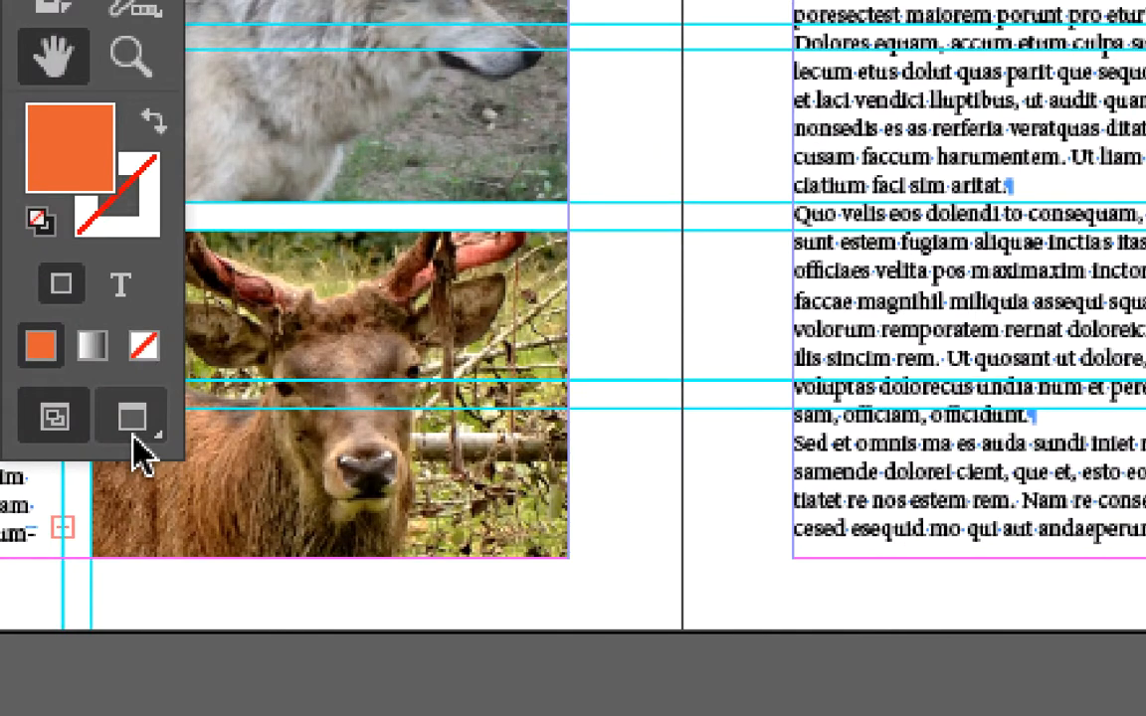
{"action": "left_click", "coordinate": [133, 435]}
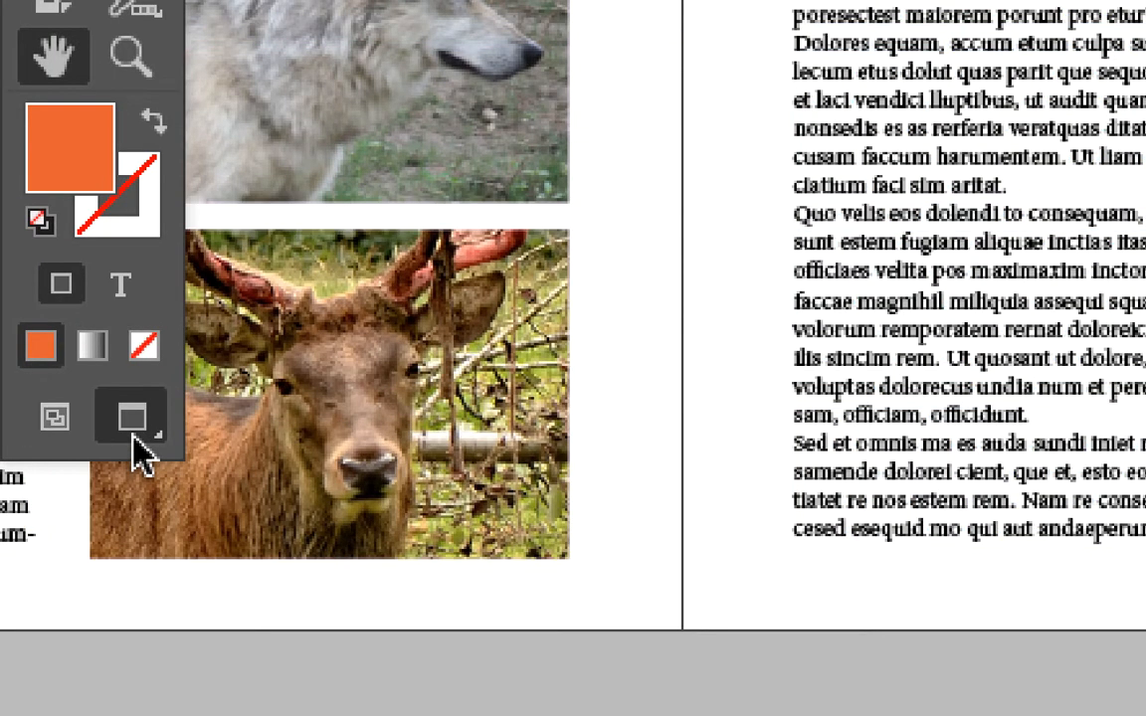
{"action": "left_click", "coordinate": [134, 436]}
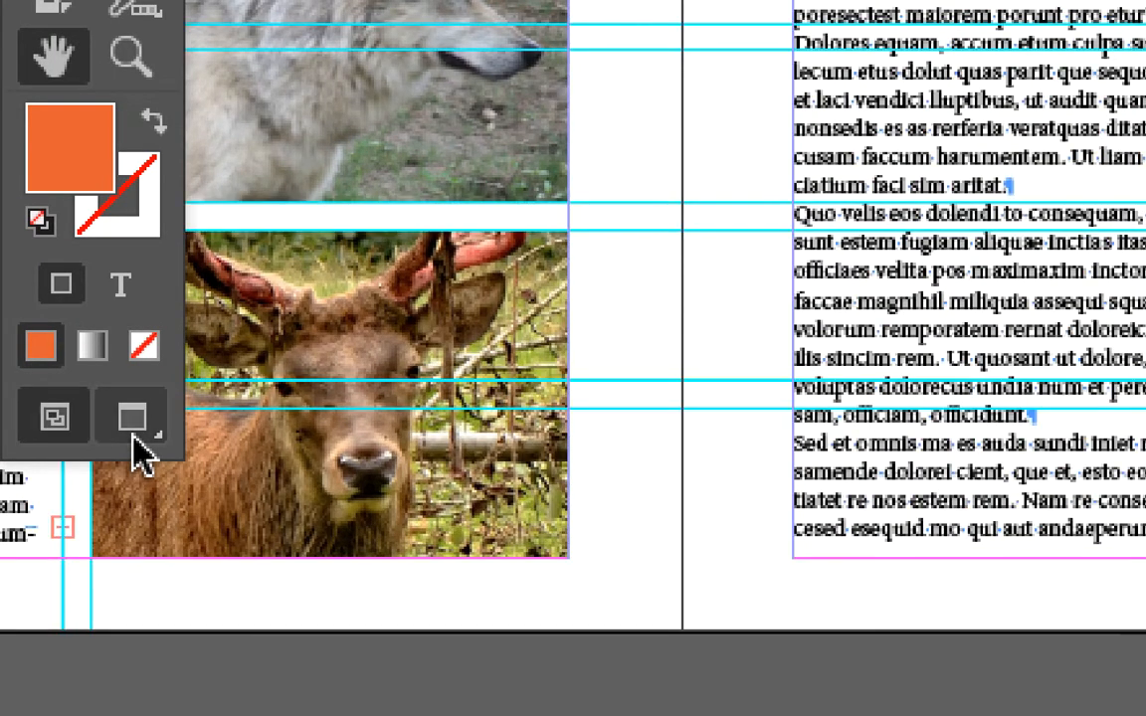
{"action": "left_click", "coordinate": [133, 436]}
{"action": "left_click", "coordinate": [133, 436]}
{"action": "left_click", "coordinate": [133, 436]}
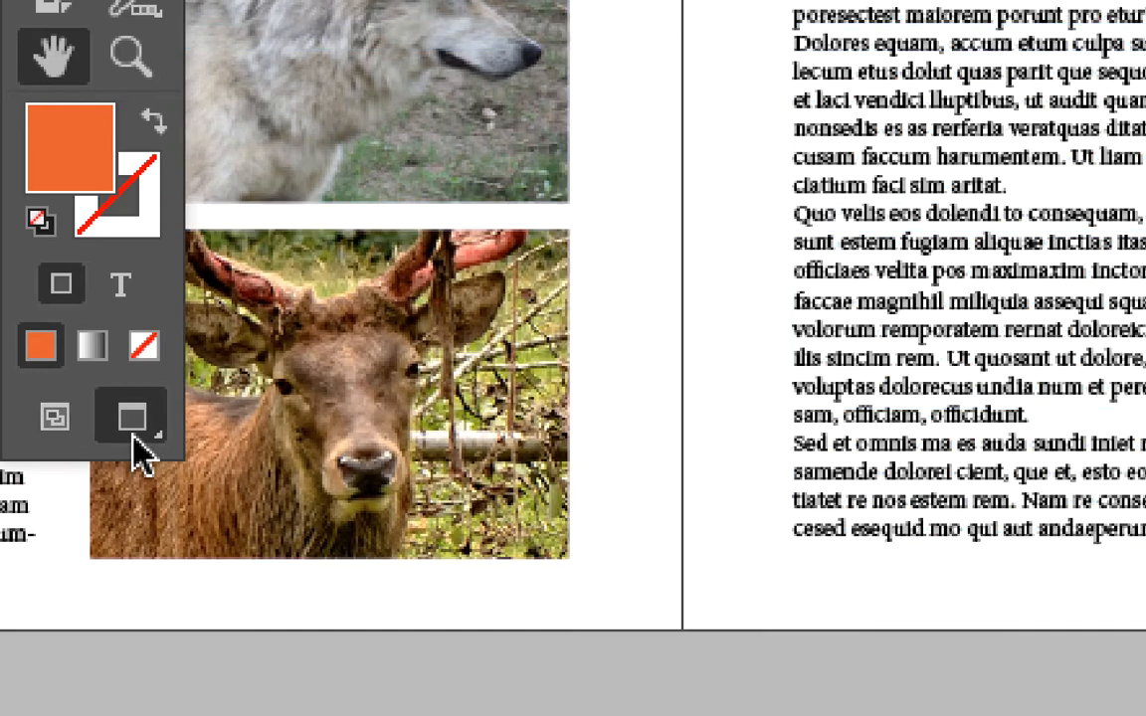
{"action": "left_click", "coordinate": [133, 435]}
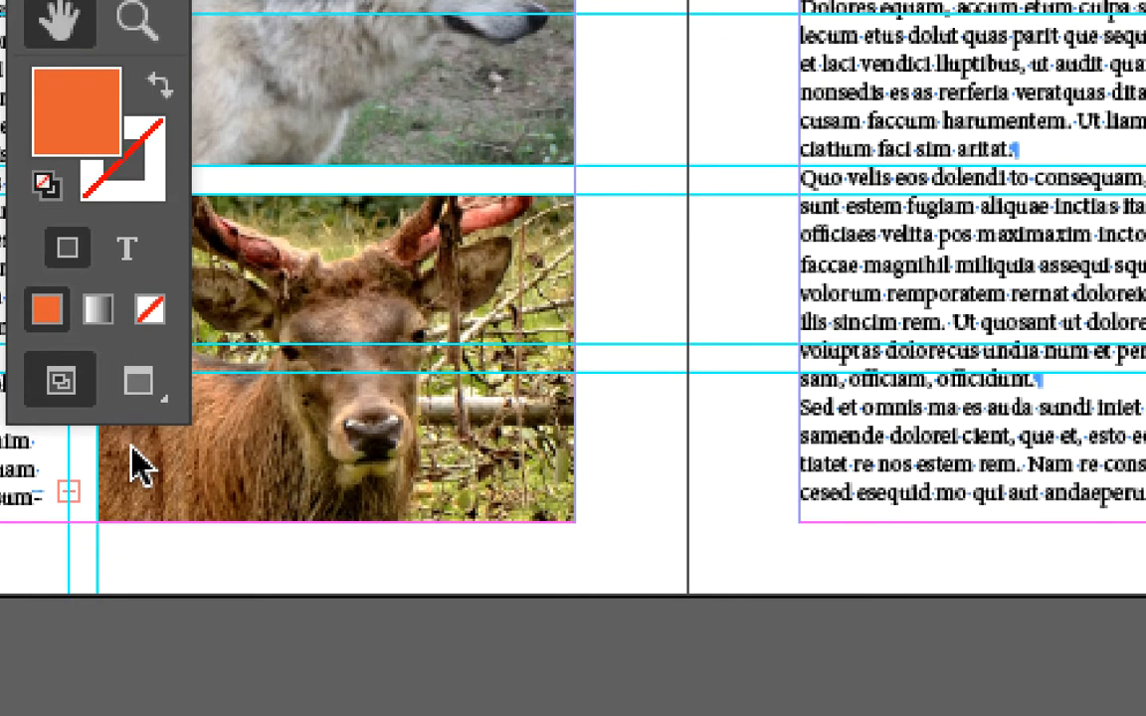
- Display the document in Preview mode and examine the spreads from page 7 to page 11 without guides
{"action": "key", "text": "w"}
{"action": "key", "text": "w"}
{"action": "key", "text": "w"}
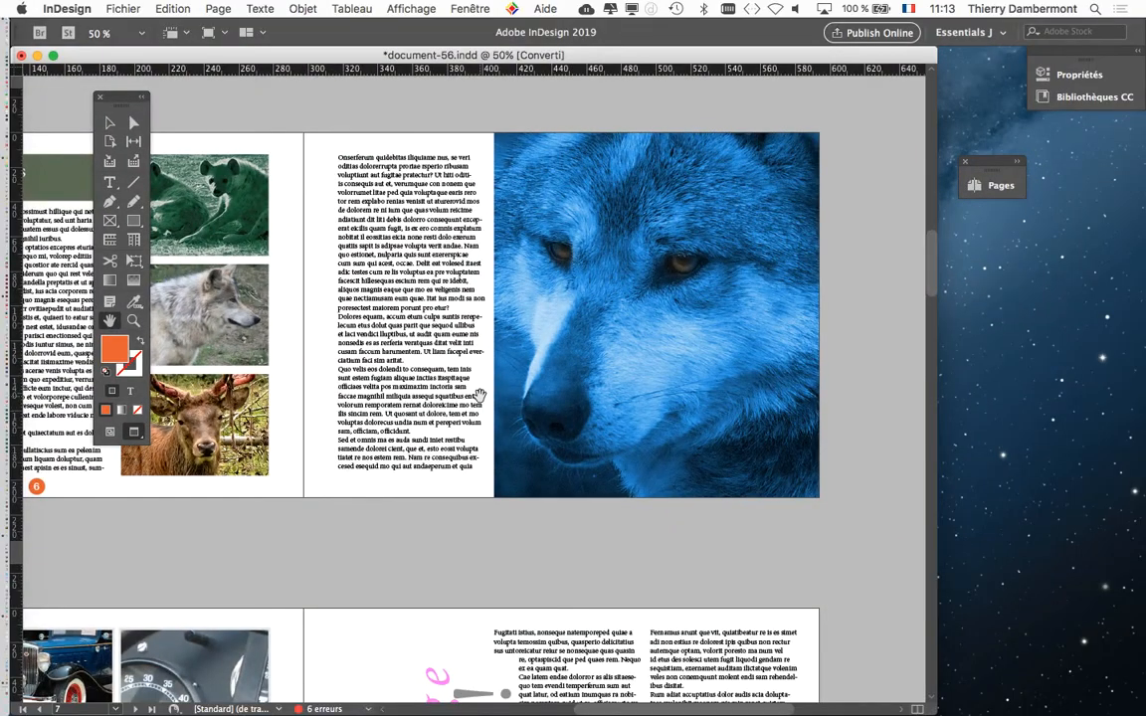
{"action": "scroll", "coordinate": [478, 397], "scroll_direction": "down", "scroll_amount": 10}
{"action": "scroll", "coordinate": [481, 395], "scroll_direction": "down", "scroll_amount": 5}
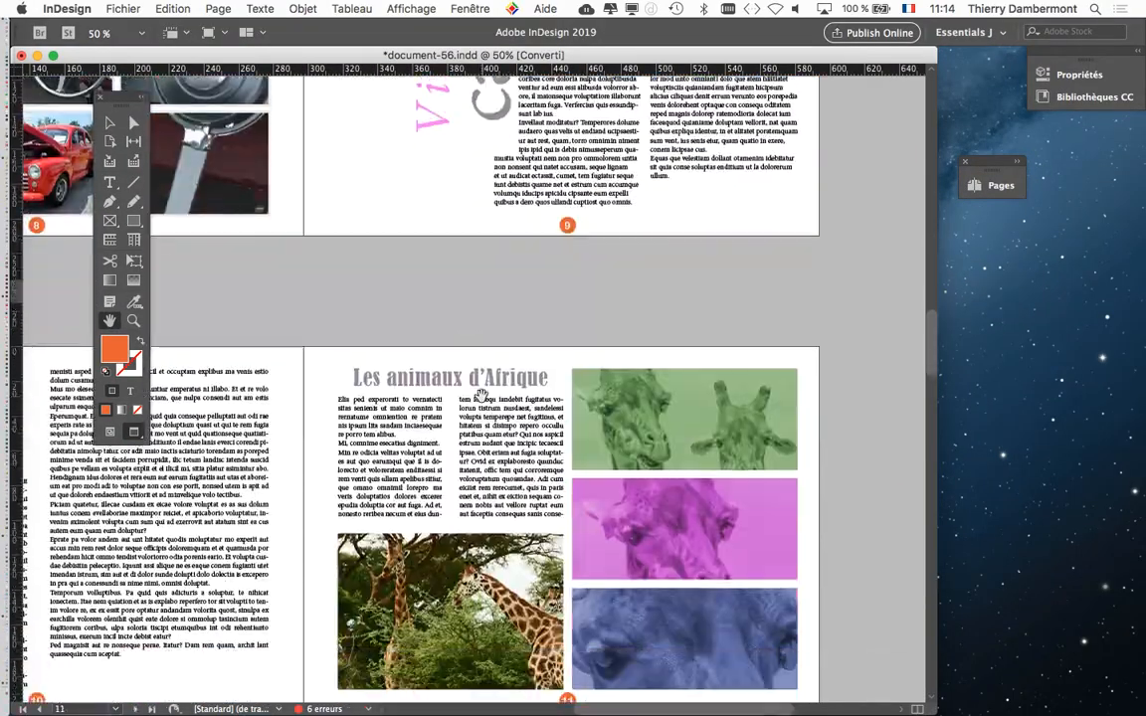
- Compare pages 9 and 11 with and without guides and hidden characters, ending in Normal screen mode
{"action": "key", "text": "w"}
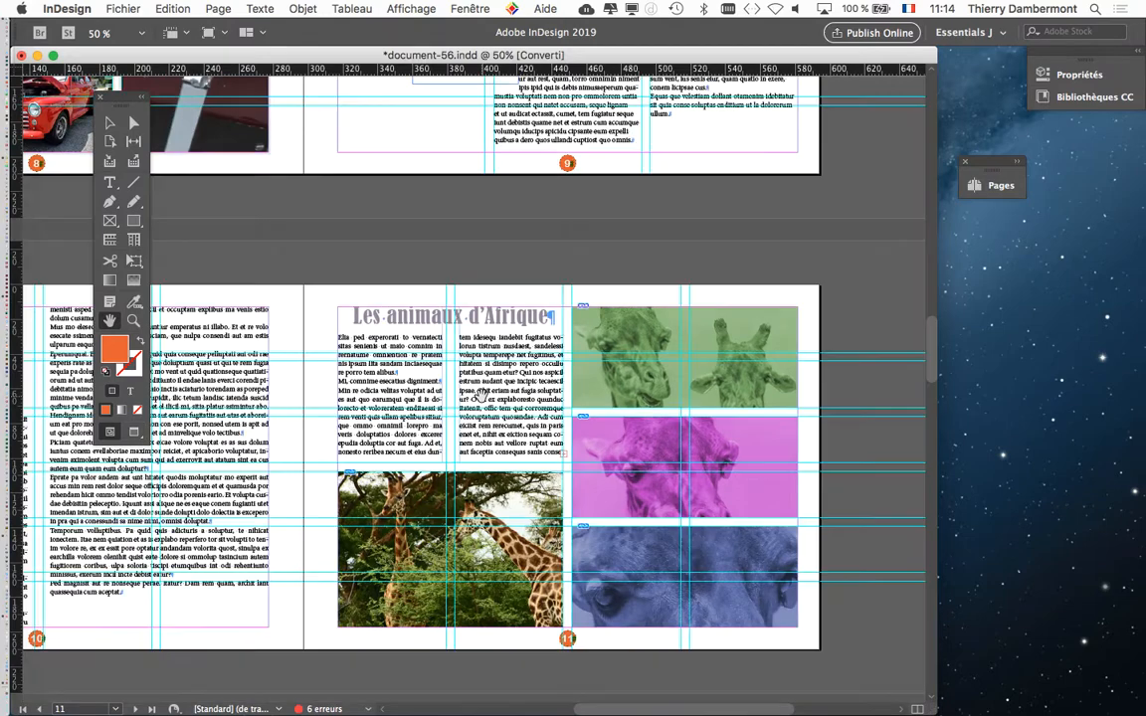
{"action": "key", "text": "w"}
{"action": "scroll", "coordinate": [565, 151], "scroll_direction": "up", "scroll_amount": 3}
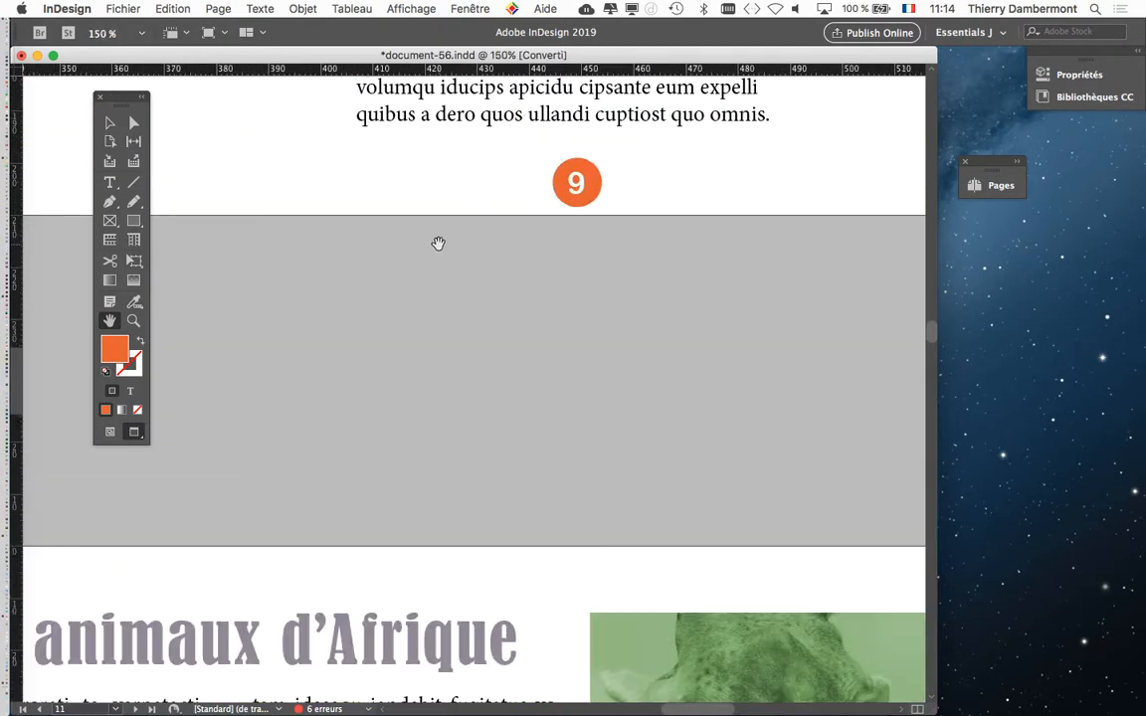
{"action": "key", "text": "w"}
{"action": "scroll", "coordinate": [423, 321], "scroll_direction": "down", "scroll_amount": 3}
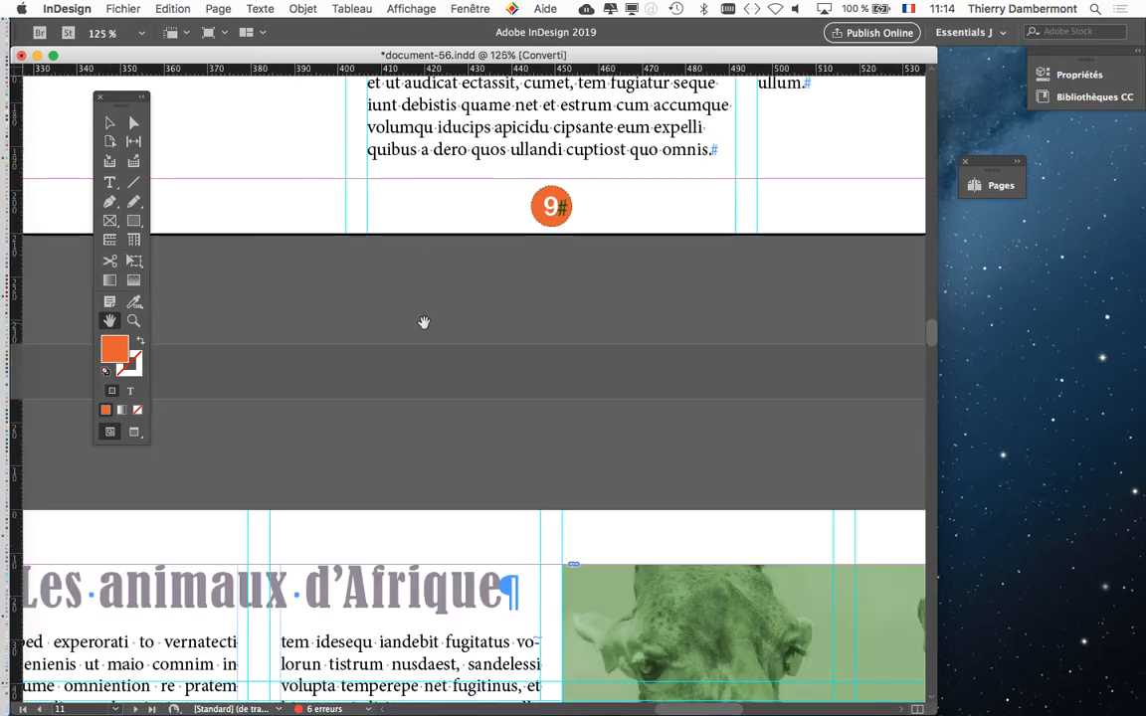
{"action": "scroll", "coordinate": [408, 251], "scroll_direction": "up", "scroll_amount": 5}
{"action": "scroll", "coordinate": [407, 250], "scroll_direction": "left", "scroll_amount": 3}
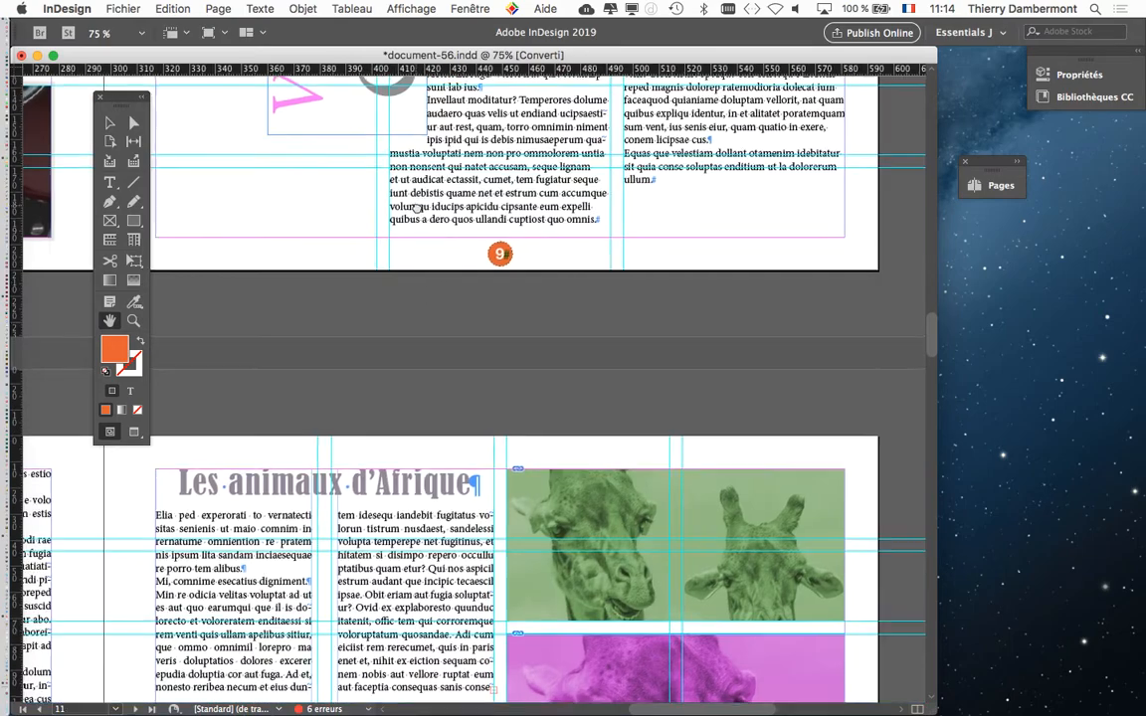
{"action": "scroll", "coordinate": [640, 398], "scroll_direction": "down", "scroll_amount": 2}
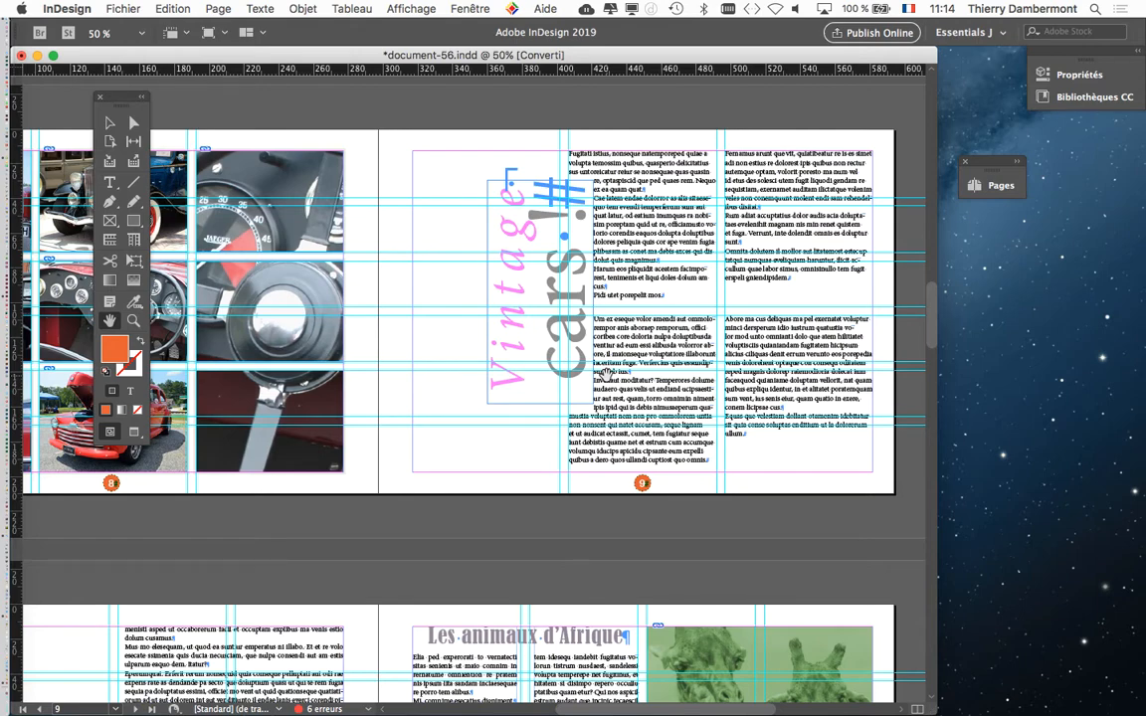
- Look through the remaining spreads from page 9 to page 23, examining their layout grids, images and text frames
{"action": "scroll", "coordinate": [605, 375], "scroll_direction": "down", "scroll_amount": 10}
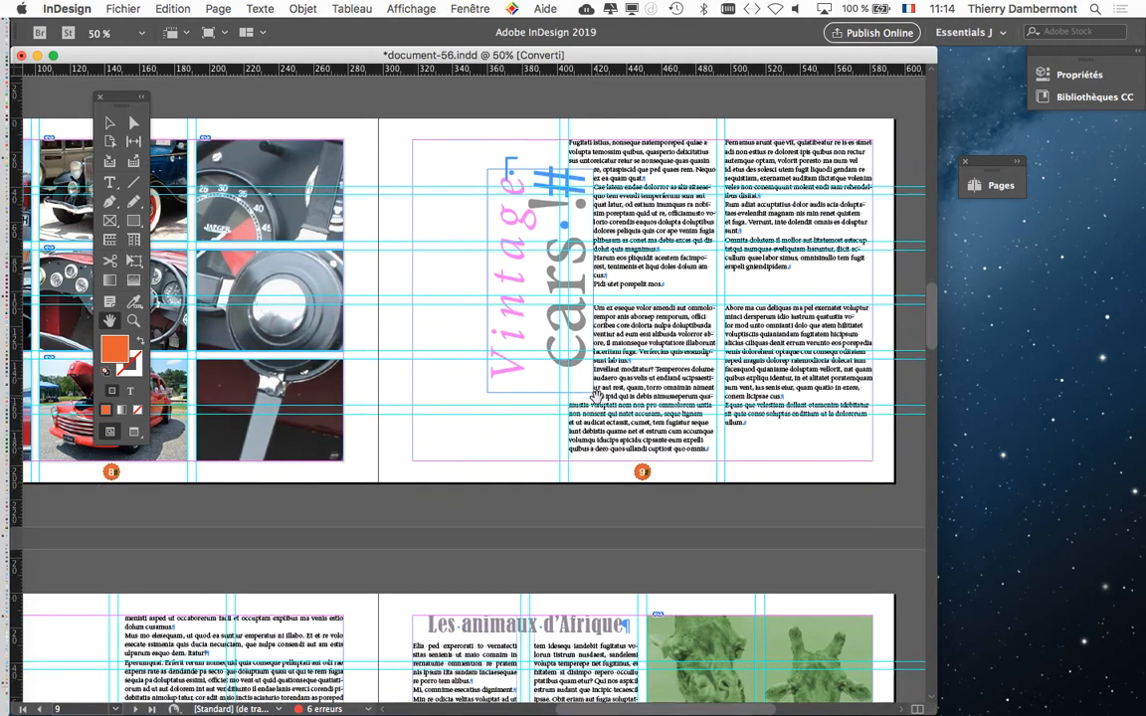
{"action": "scroll", "coordinate": [597, 398], "scroll_direction": "down", "scroll_amount": 15}
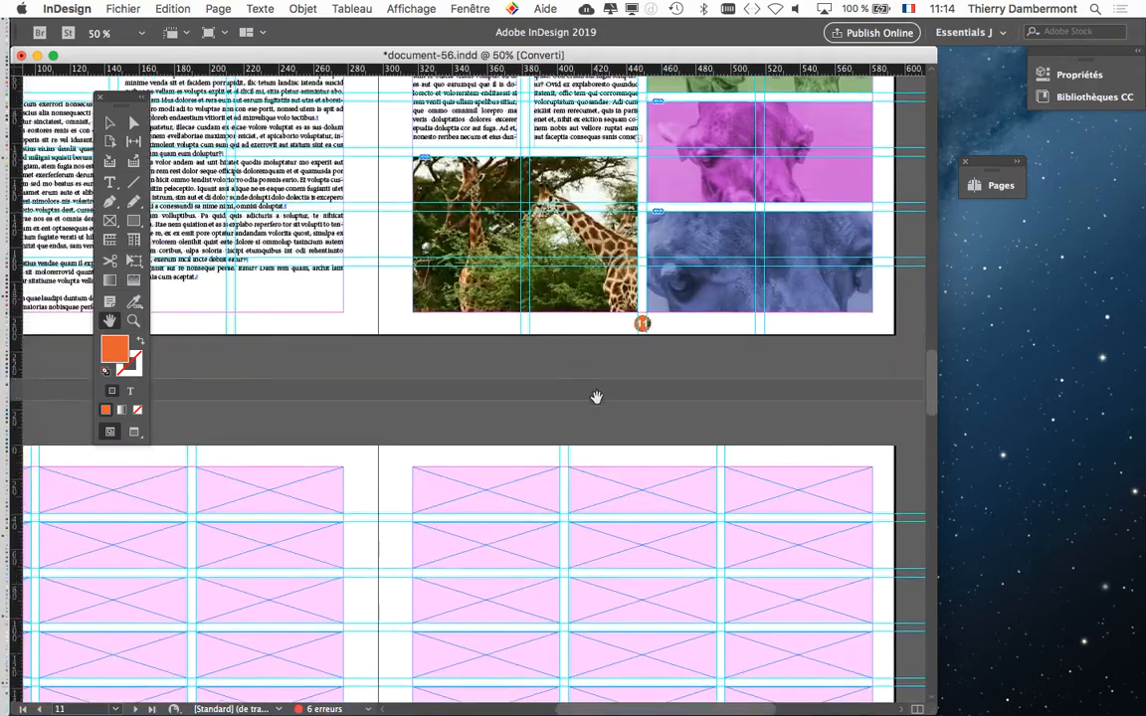
{"action": "scroll", "coordinate": [597, 397], "scroll_direction": "down", "scroll_amount": 8}
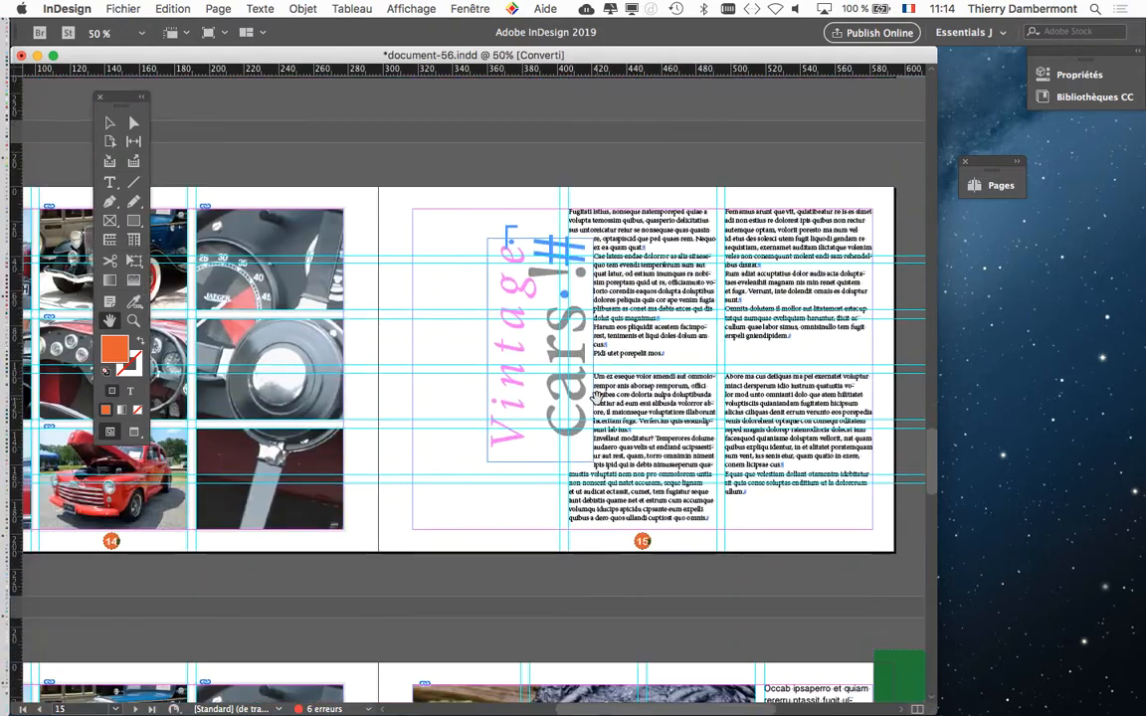
{"action": "scroll", "coordinate": [597, 398], "scroll_direction": "down", "scroll_amount": 5}
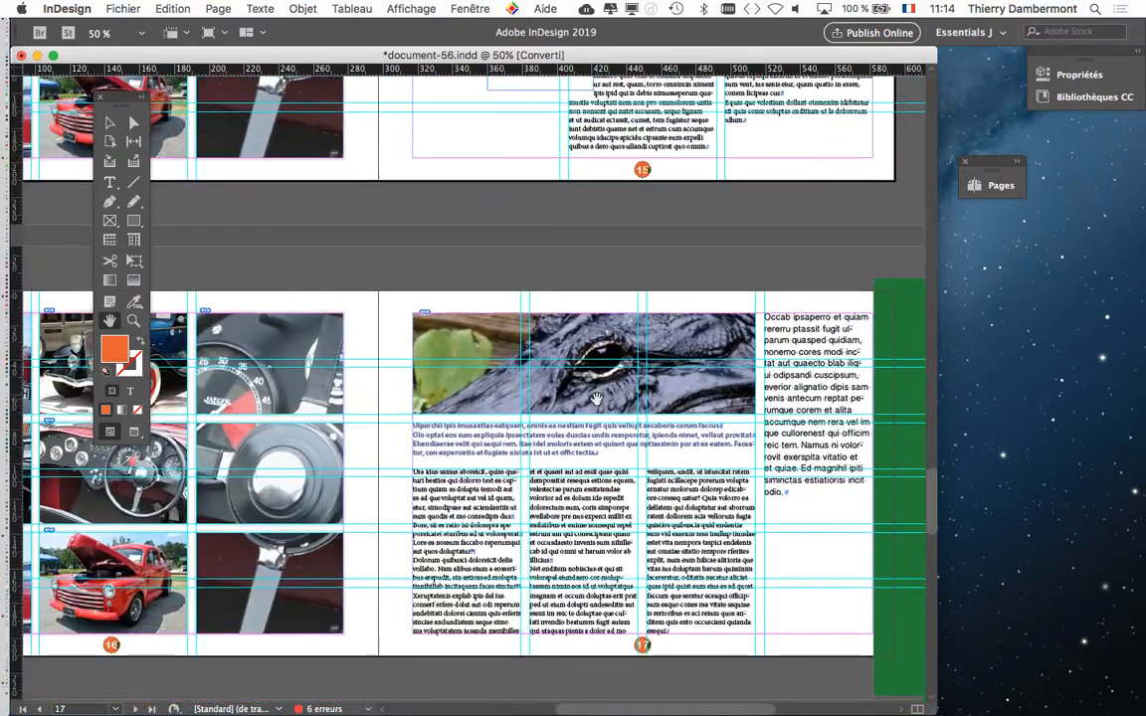
{"action": "scroll", "coordinate": [594, 398], "scroll_direction": "down", "scroll_amount": 6}
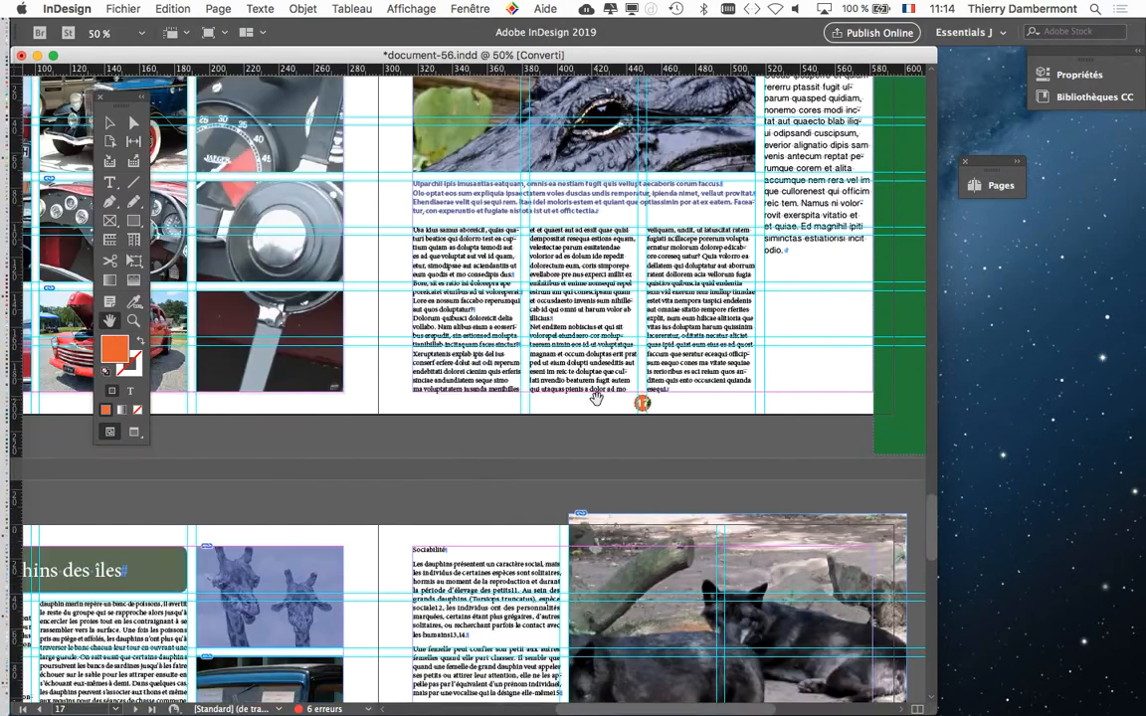
{"action": "scroll", "coordinate": [594, 397], "scroll_direction": "down", "scroll_amount": 3}
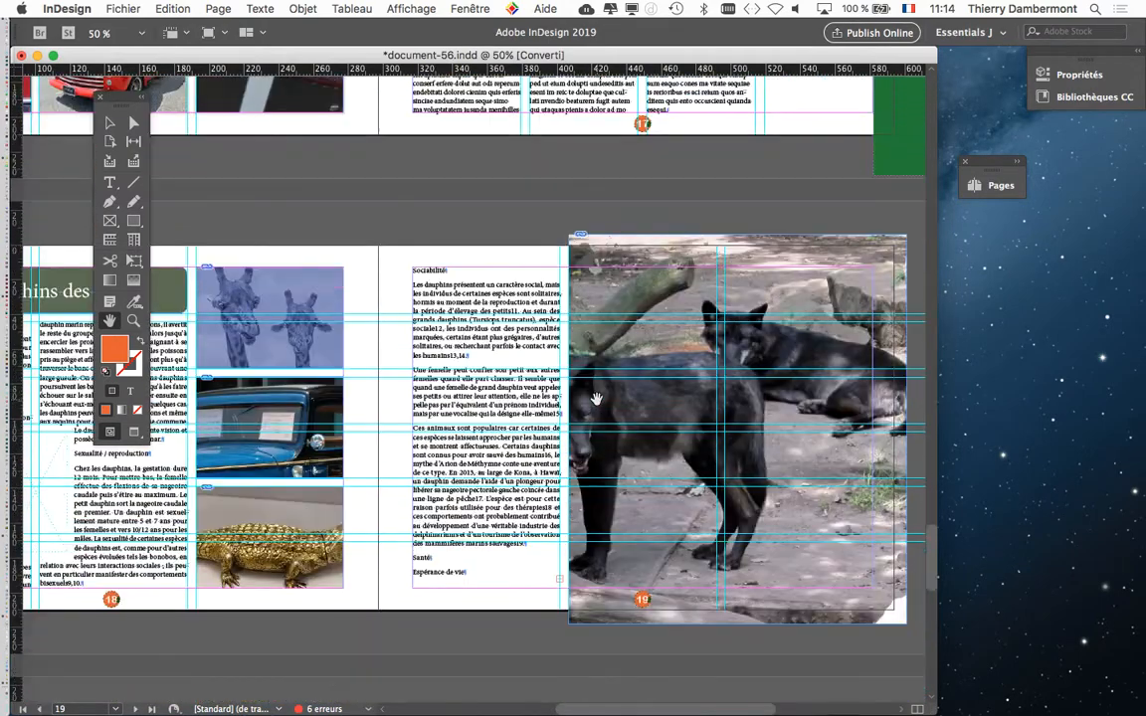
{"action": "scroll", "coordinate": [595, 398], "scroll_direction": "down", "scroll_amount": 4}
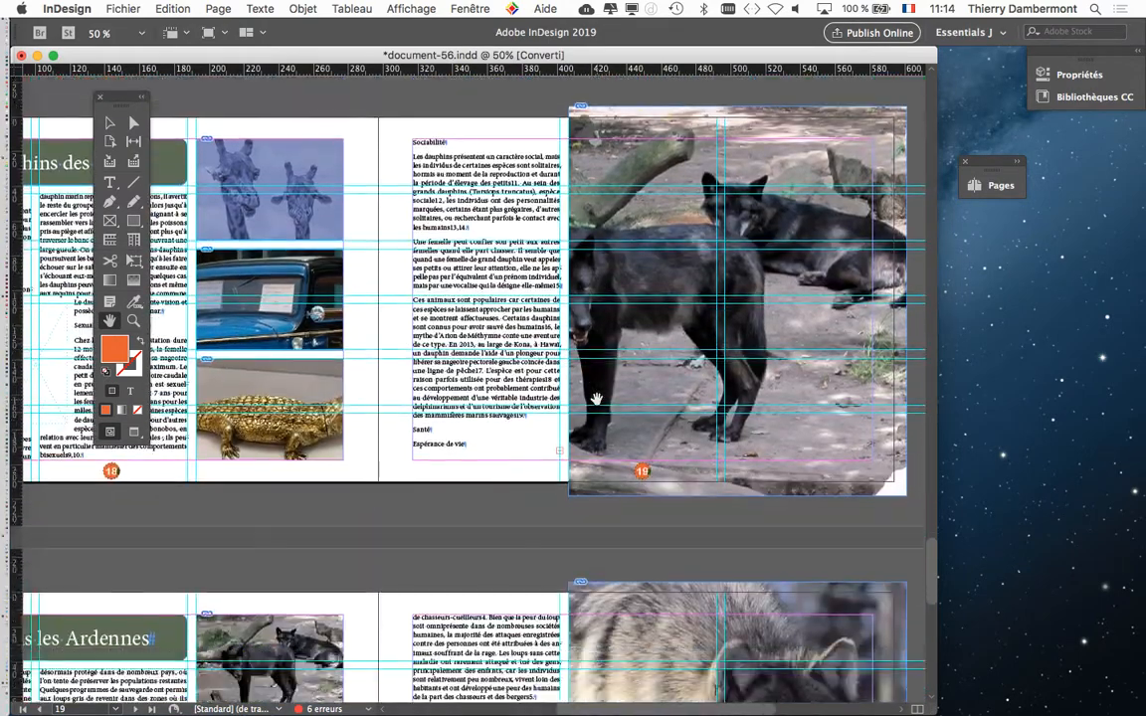
{"action": "scroll", "coordinate": [594, 398], "scroll_direction": "down", "scroll_amount": 3}
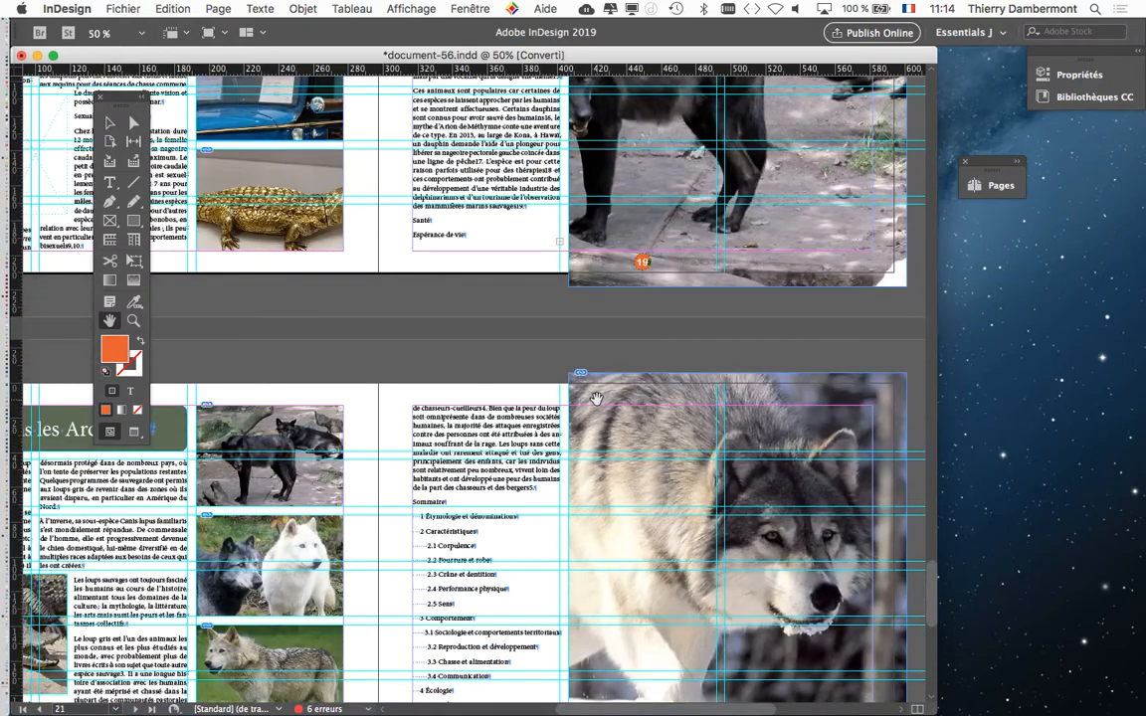
{"action": "scroll", "coordinate": [595, 398], "scroll_direction": "down", "scroll_amount": 1}
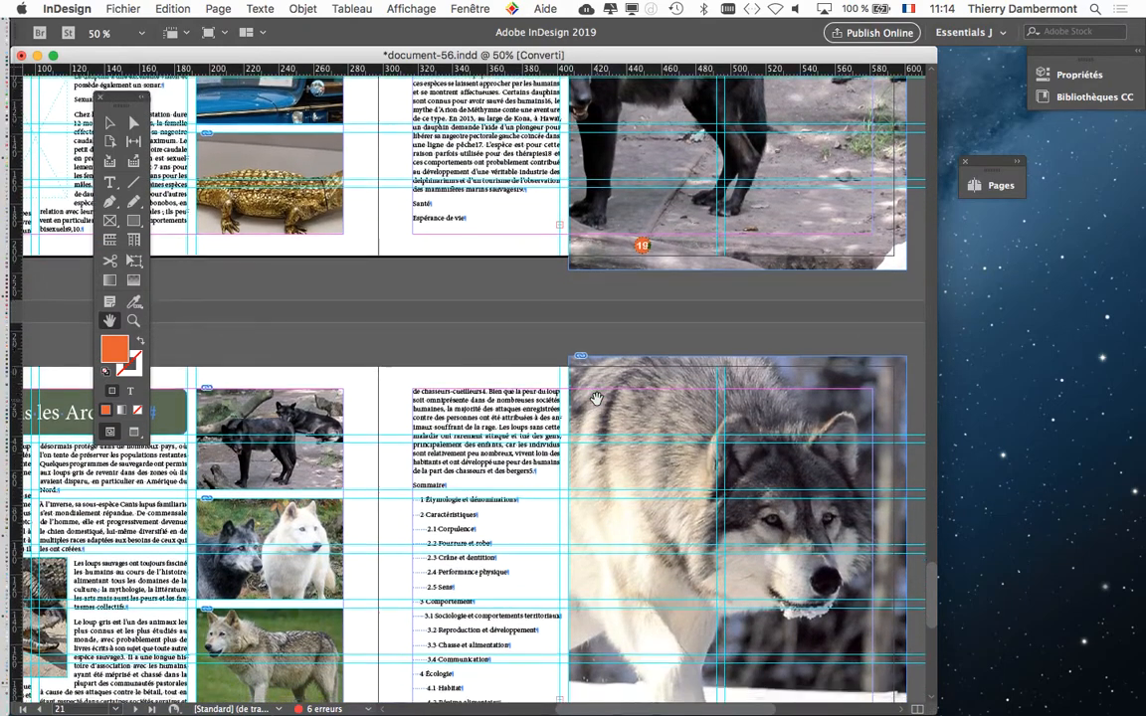
{"action": "scroll", "coordinate": [595, 398], "scroll_direction": "down", "scroll_amount": 2}
{"action": "scroll", "coordinate": [595, 398], "scroll_direction": "up", "scroll_amount": 8}
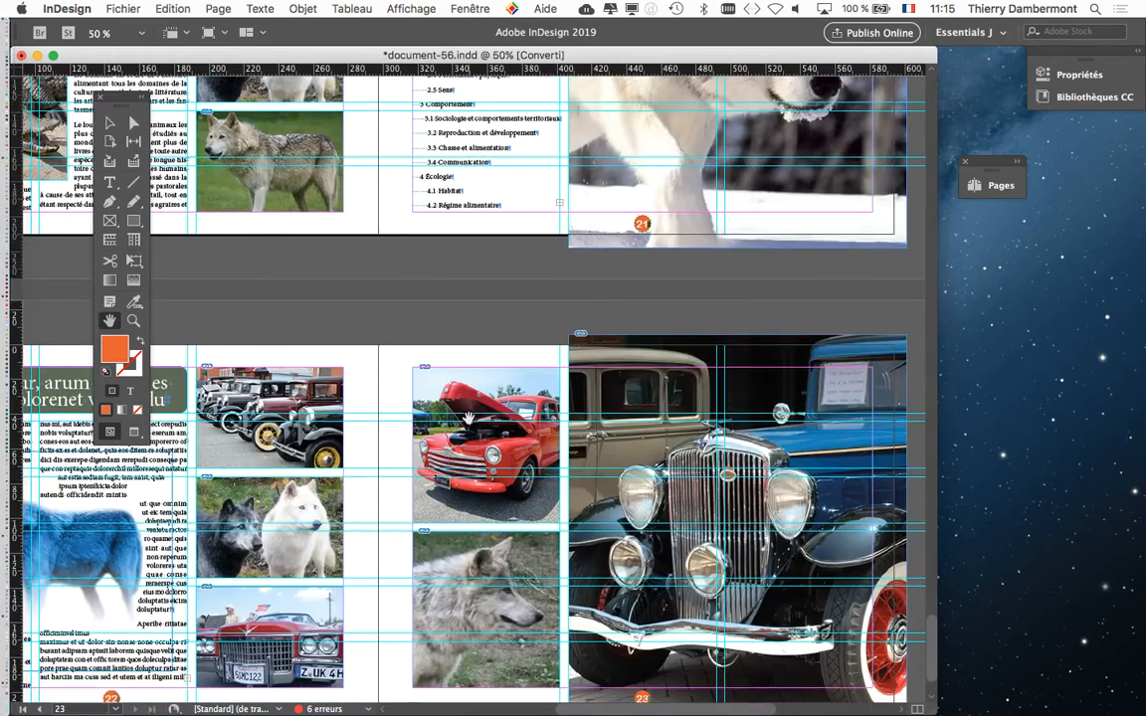
{"action": "scroll", "coordinate": [468, 418], "scroll_direction": "up", "scroll_amount": 10}
{"action": "scroll", "coordinate": [467, 419], "scroll_direction": "down", "scroll_amount": 6}
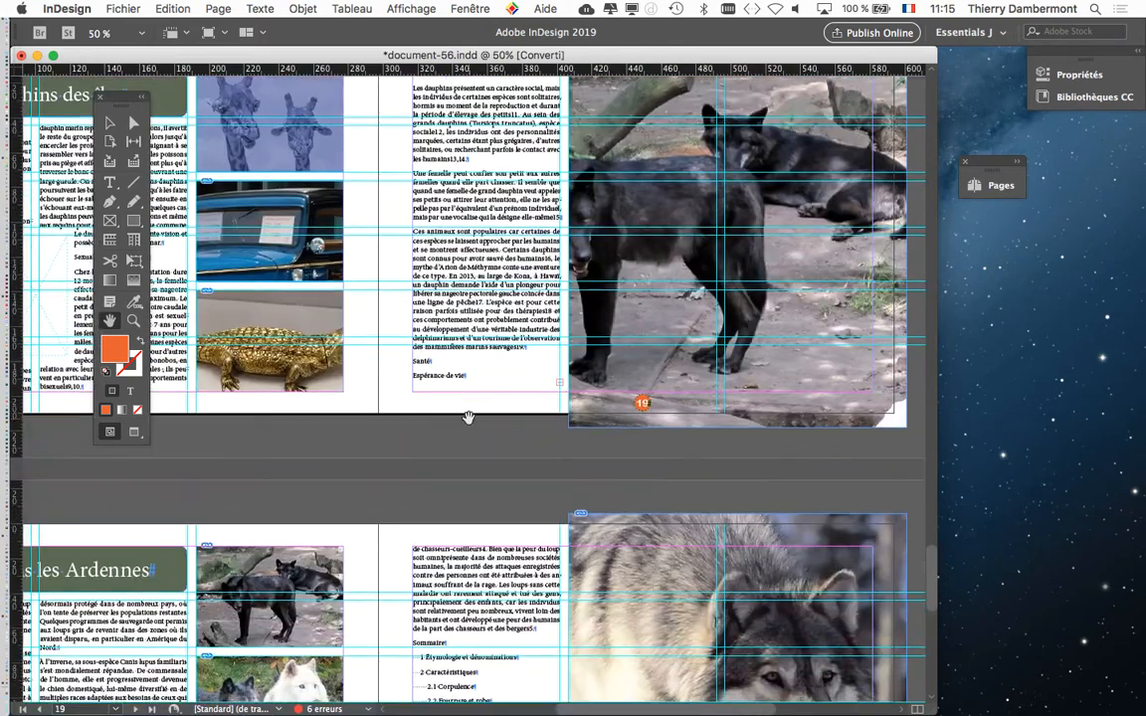
{"action": "scroll", "coordinate": [468, 416], "scroll_direction": "down", "scroll_amount": 3}
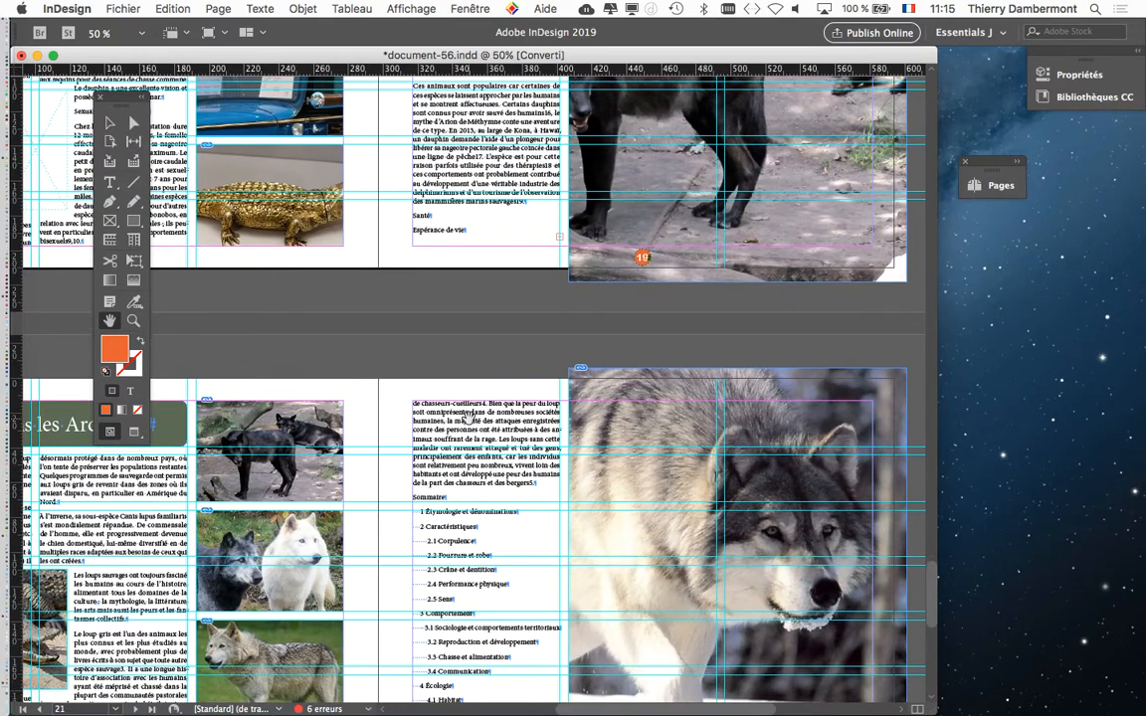
{"action": "scroll", "coordinate": [468, 415], "scroll_direction": "down", "scroll_amount": 3}
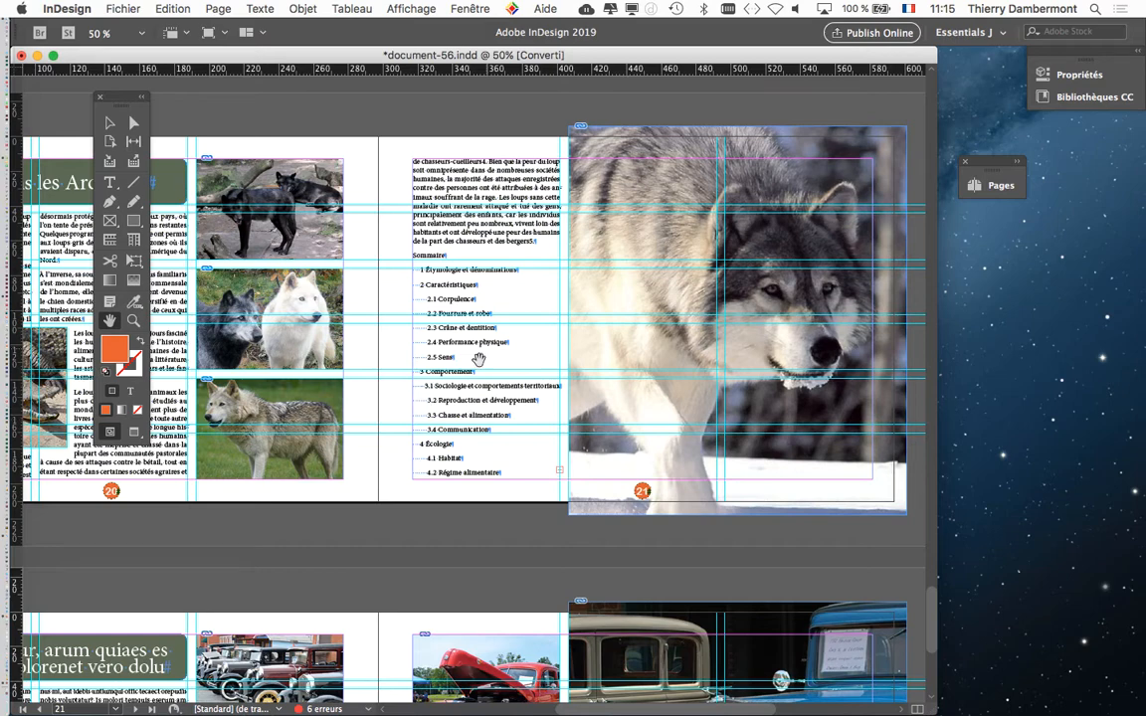
{"action": "scroll", "coordinate": [527, 260], "scroll_direction": "up", "scroll_amount": 5}
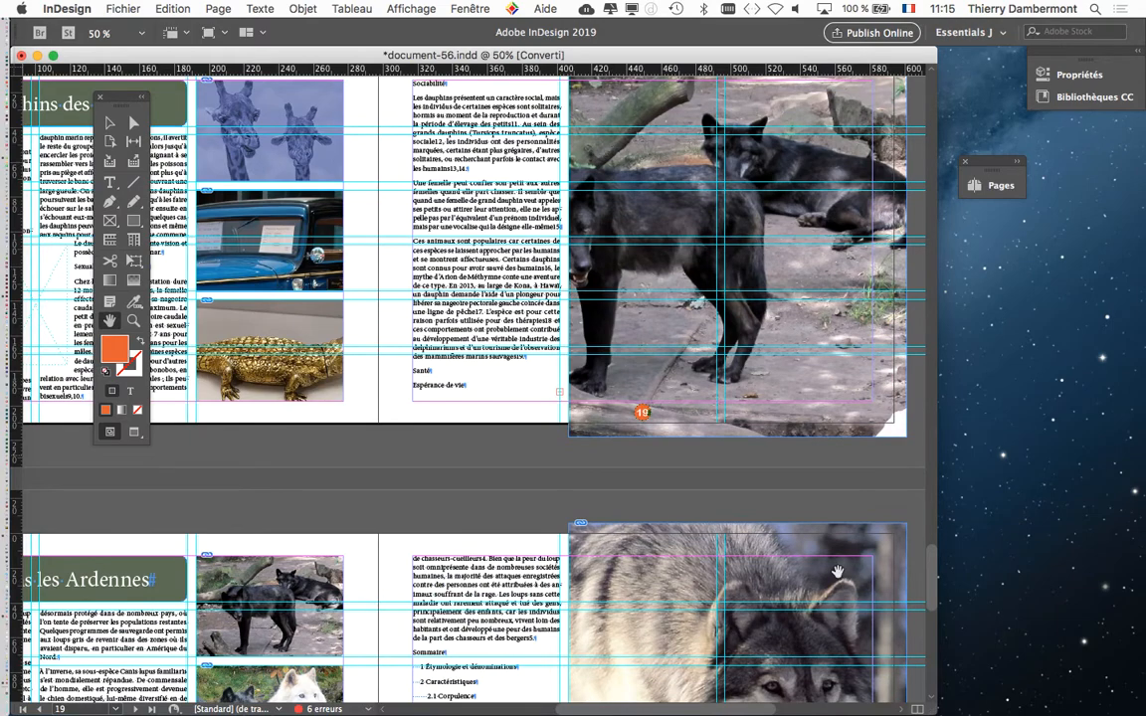
- Widen the document window until the page 18–19 spread fits, and raise the window's lower edge to expose the desktop
{"action": "left_click_drag", "start_coordinate": [427, 358], "coordinate": [707, 365]}
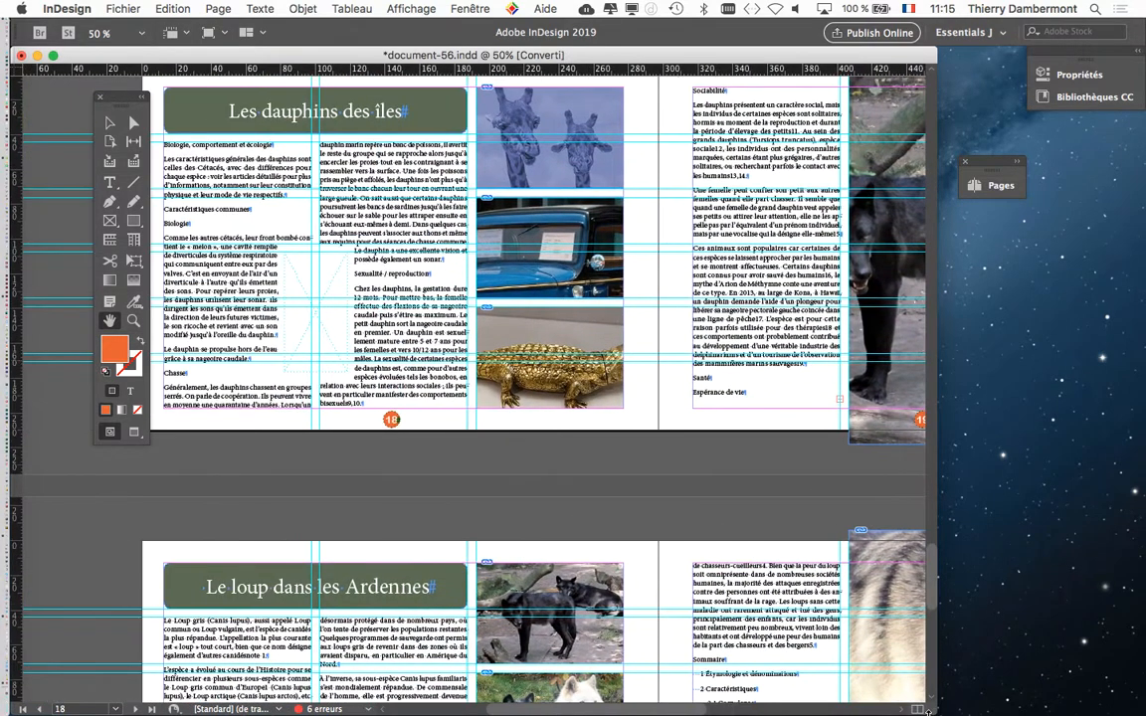
{"action": "left_click_drag", "start_coordinate": [925, 709], "coordinate": [1121, 707]}
{"action": "left_click_drag", "start_coordinate": [746, 467], "coordinate": [564, 476]}
{"action": "scroll", "coordinate": [565, 477], "scroll_direction": "up", "scroll_amount": 1}
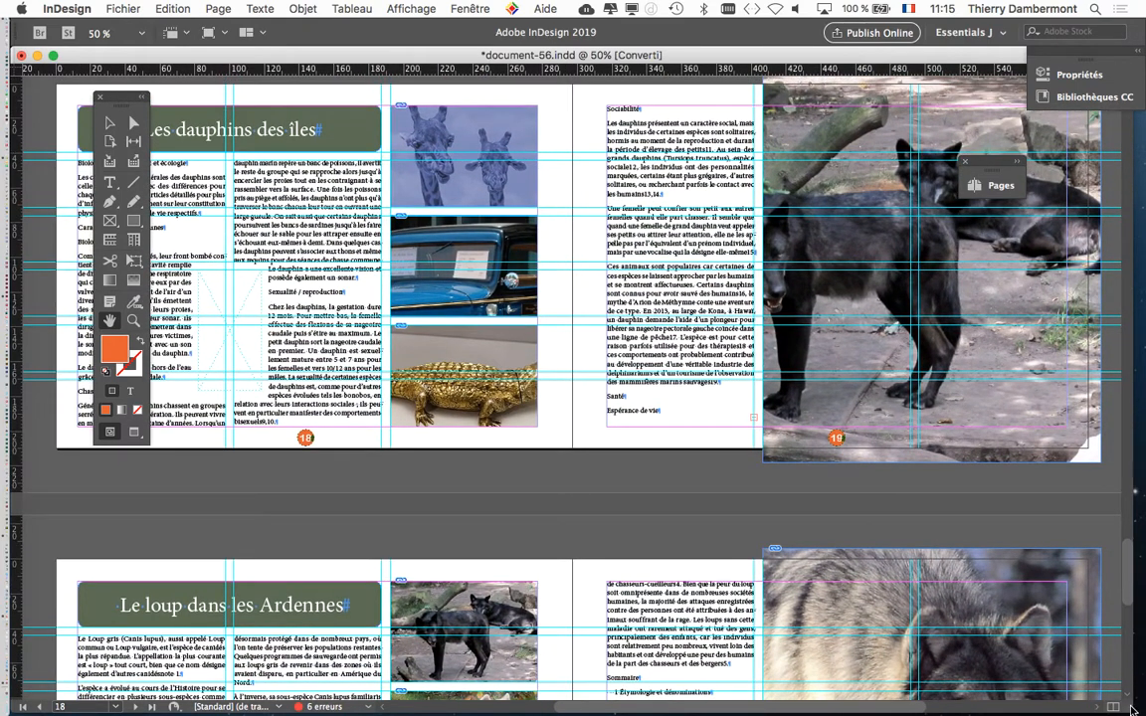
{"action": "left_click_drag", "start_coordinate": [1132, 708], "coordinate": [1132, 571]}
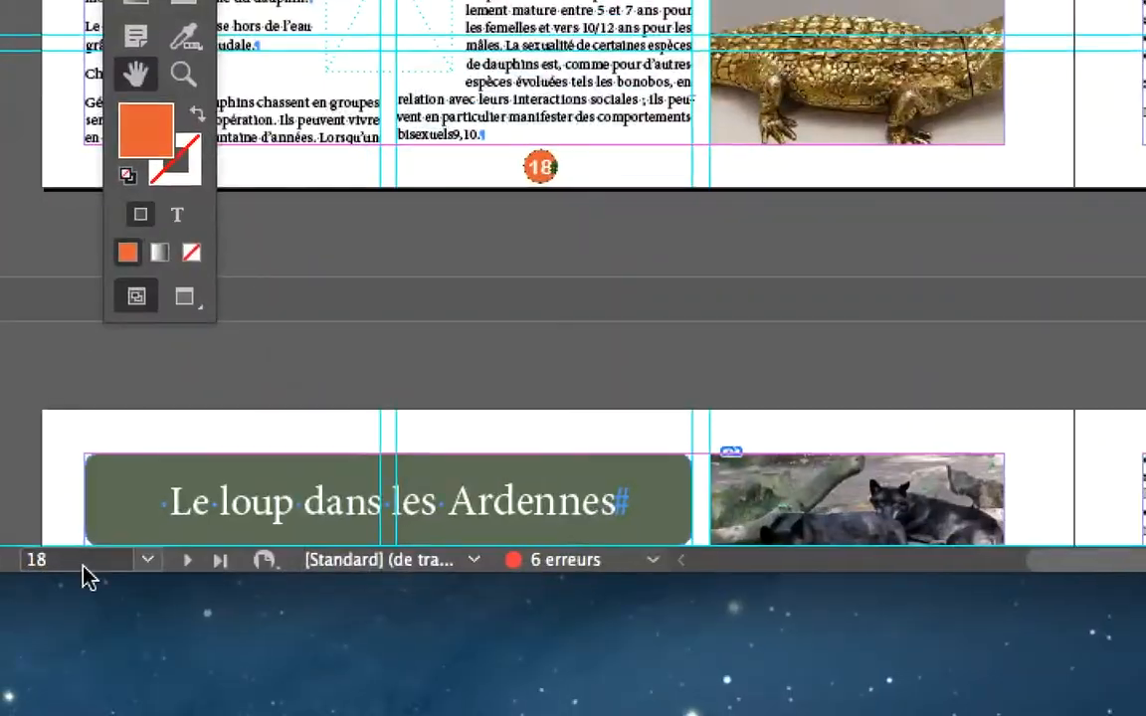
- Go to page 19 by its page number, and return to page 18 by choosing it among the document's pages
{"action": "left_click", "coordinate": [60, 564]}
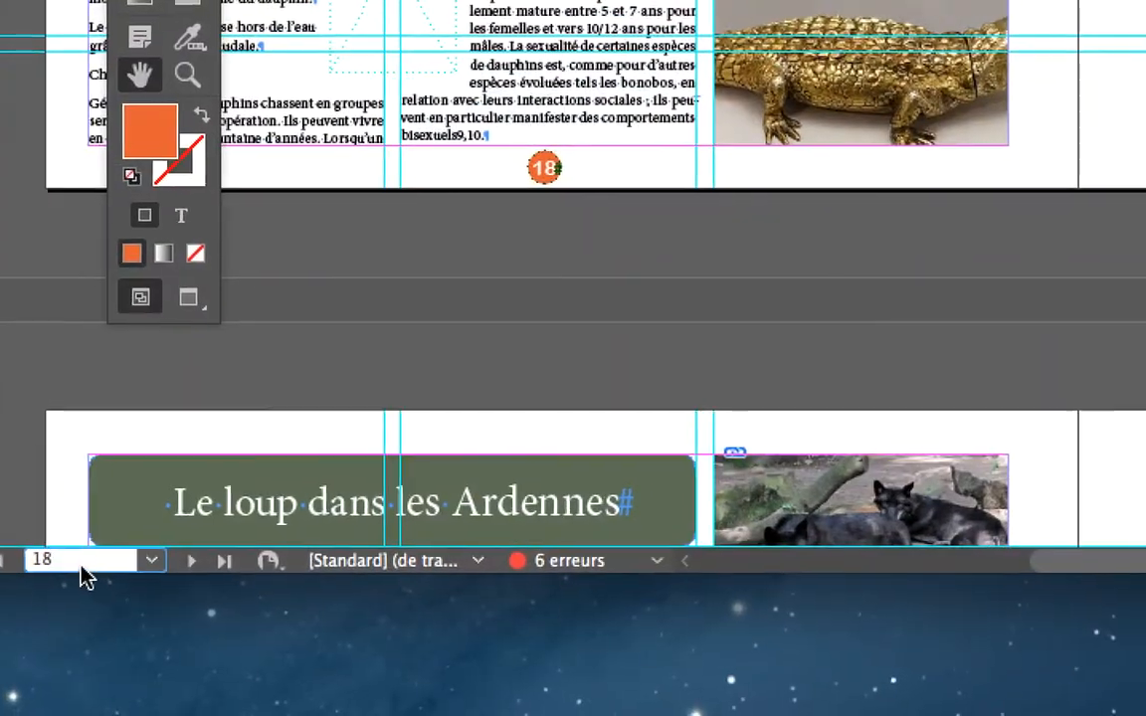
{"action": "type", "text": "19"}
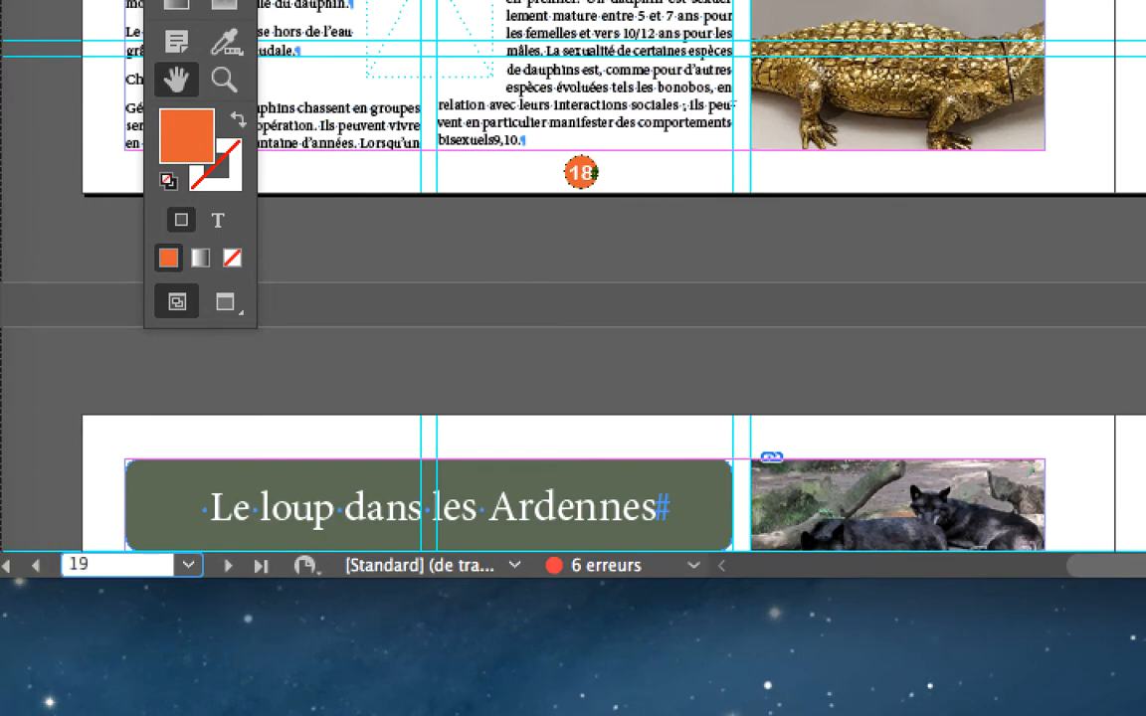
{"action": "key", "text": "Return"}
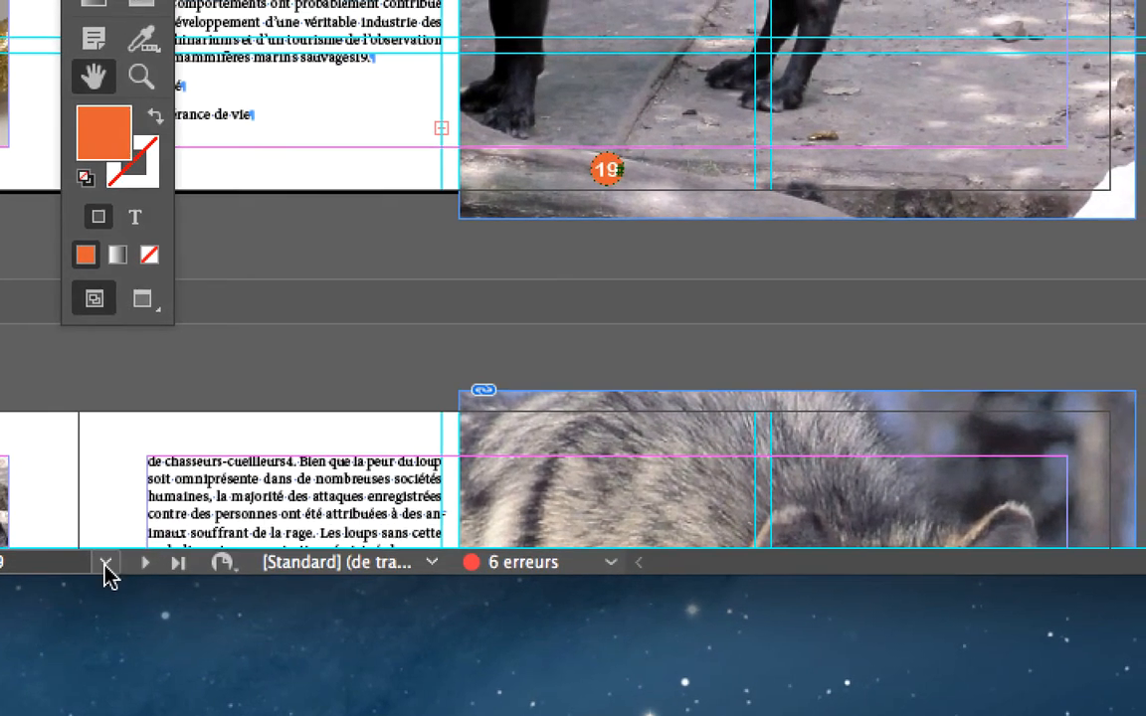
{"action": "left_click", "coordinate": [105, 565]}
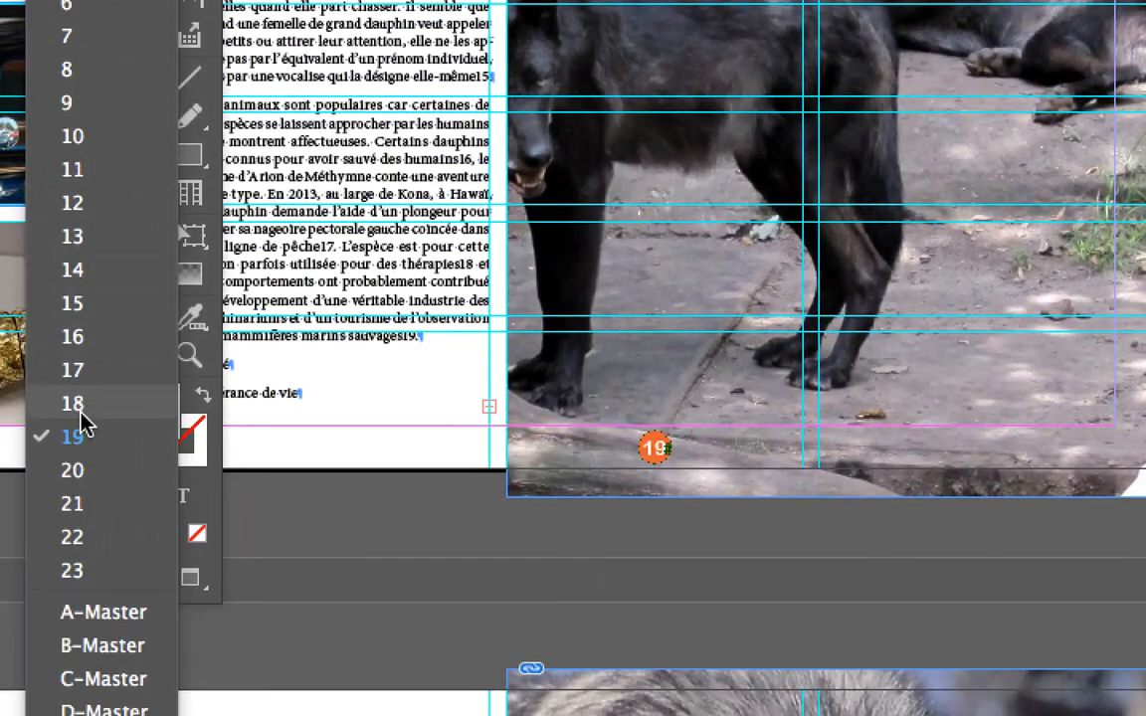
{"action": "left_click", "coordinate": [77, 406]}
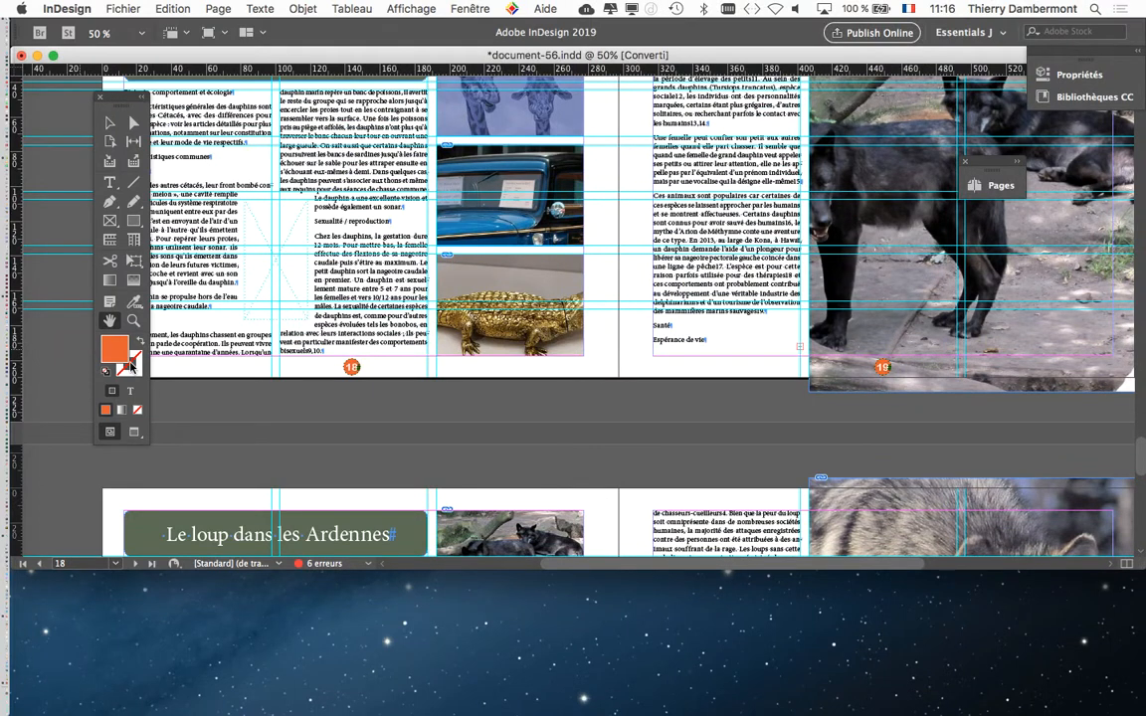
- Move the collapsed Pages panel to the lower-left corner of the workspace and extend the document window to full height
{"action": "left_click", "coordinate": [988, 170]}
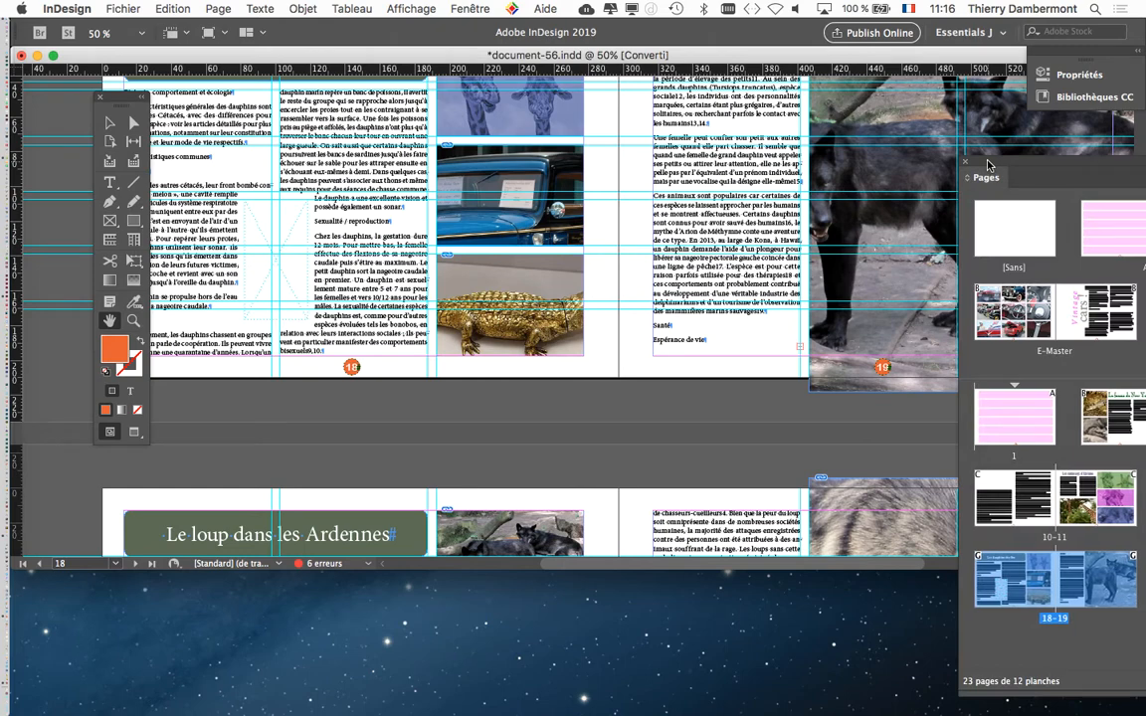
{"action": "left_click_drag", "start_coordinate": [989, 166], "coordinate": [30, 618]}
{"action": "double_click", "coordinate": [373, 105]}
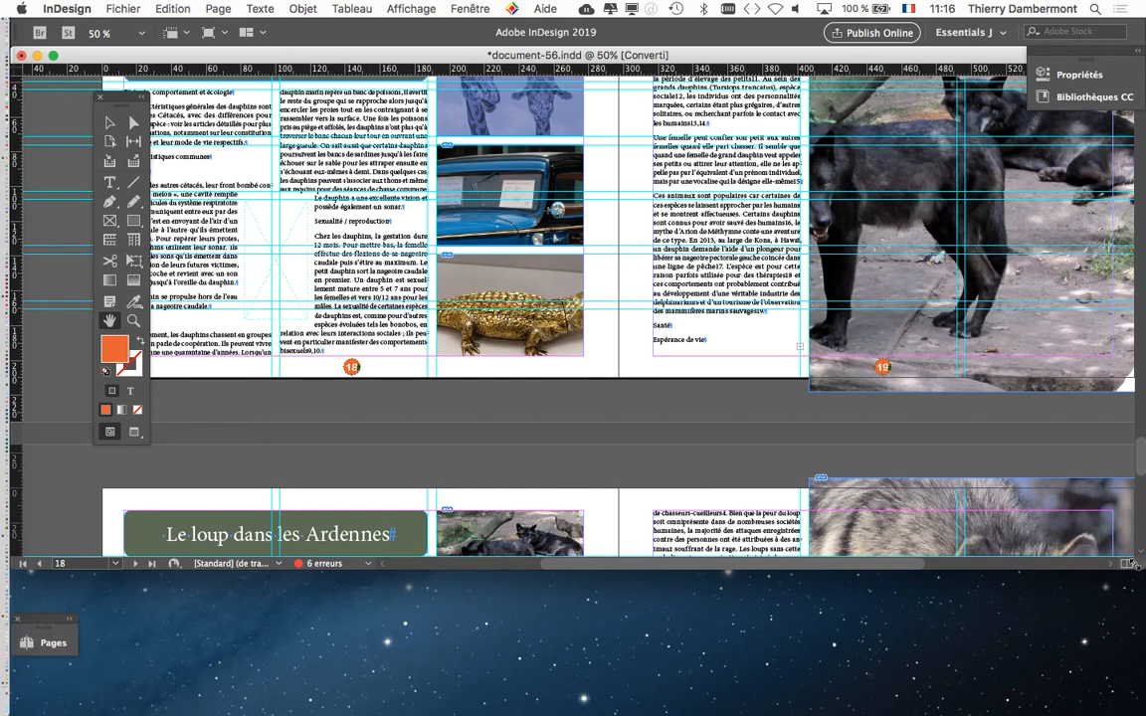
{"action": "left_click_drag", "start_coordinate": [1134, 563], "coordinate": [1134, 712]}
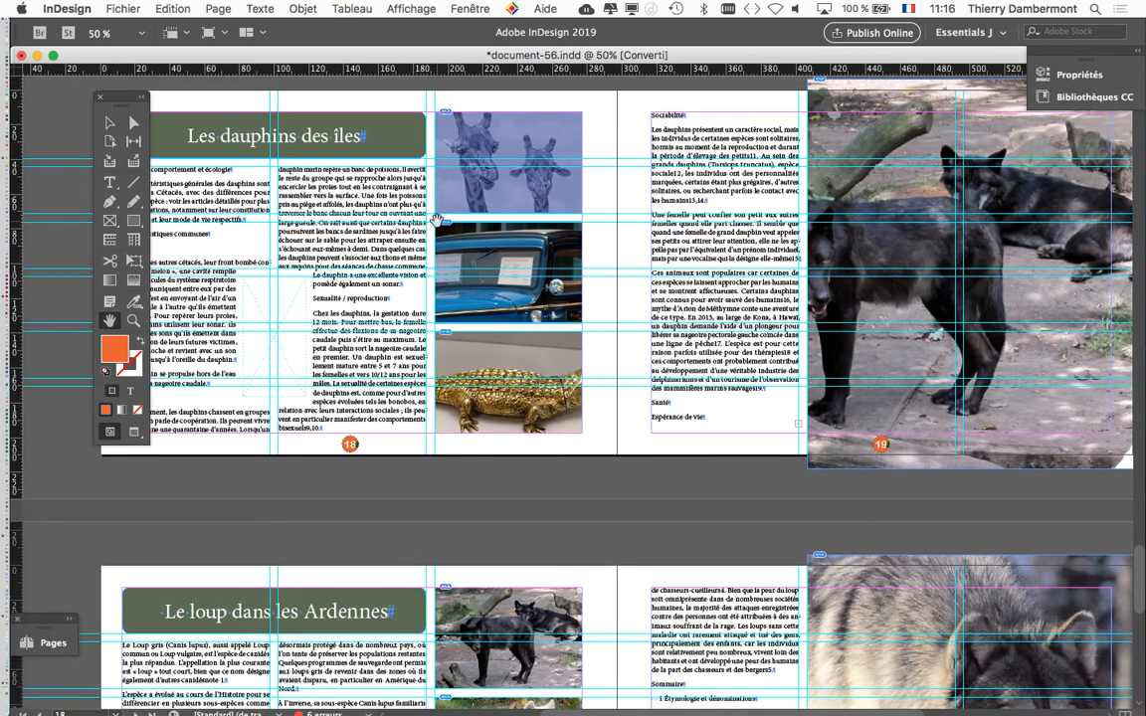
- Display the page 18–19 spread in Preview screen mode and activate the Selection tool
{"action": "left_click_drag", "start_coordinate": [581, 307], "coordinate": [541, 401]}
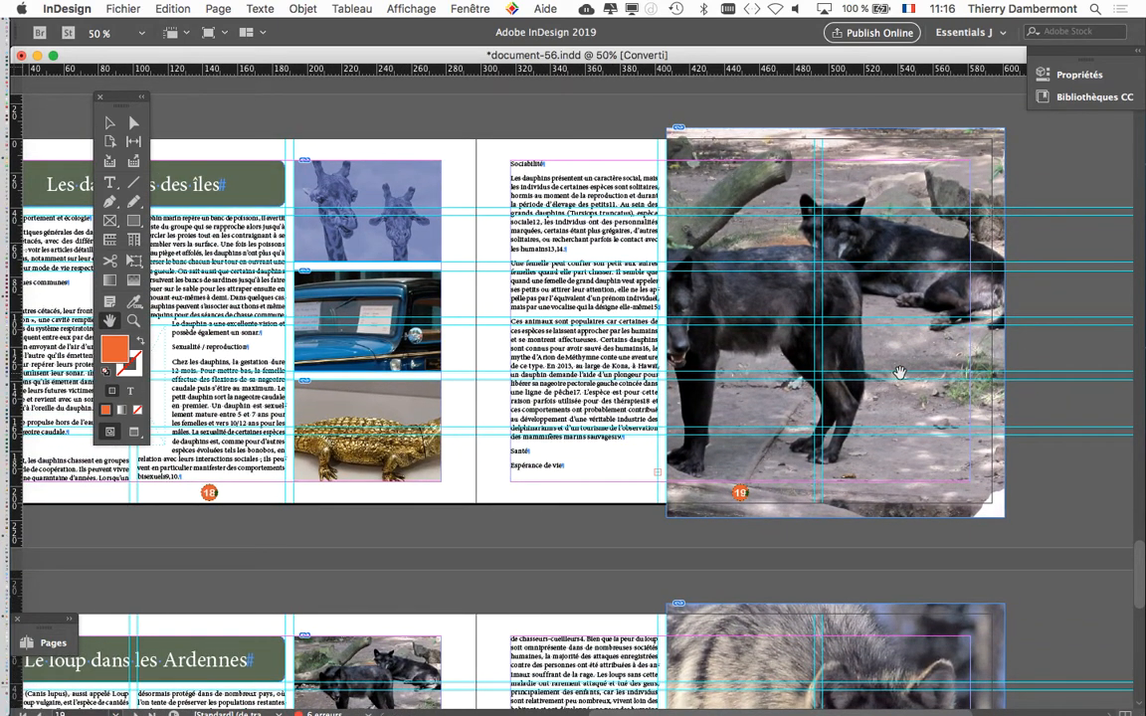
{"action": "key", "text": "w"}
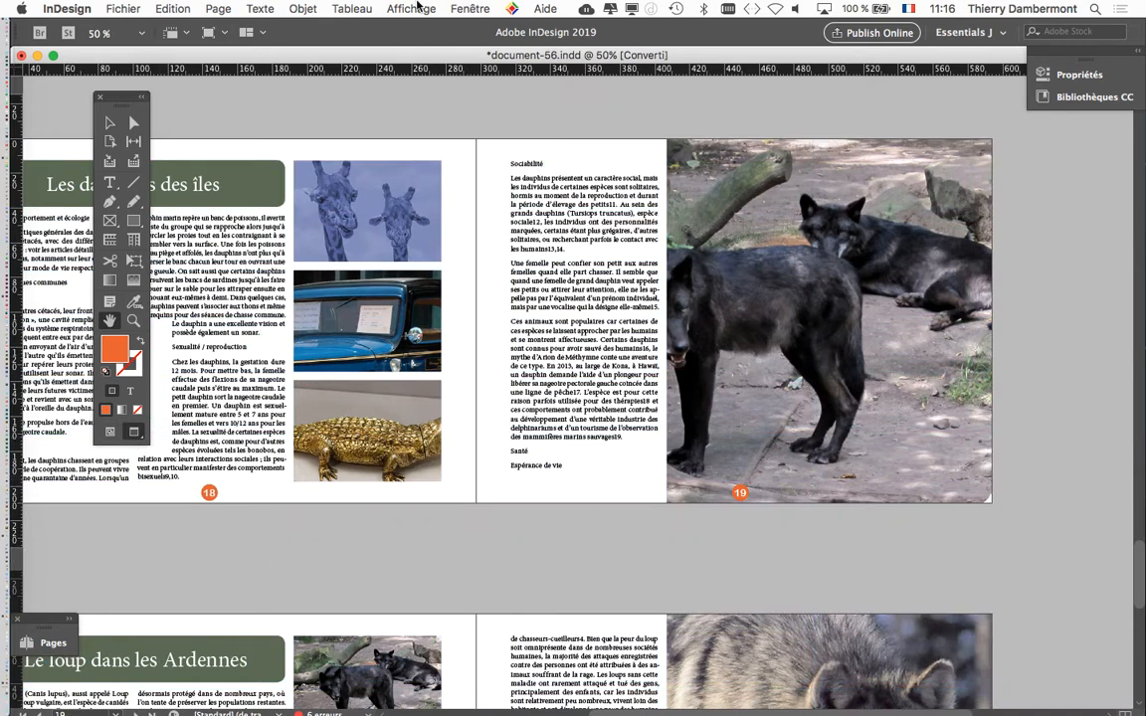
{"action": "left_click", "coordinate": [112, 126]}
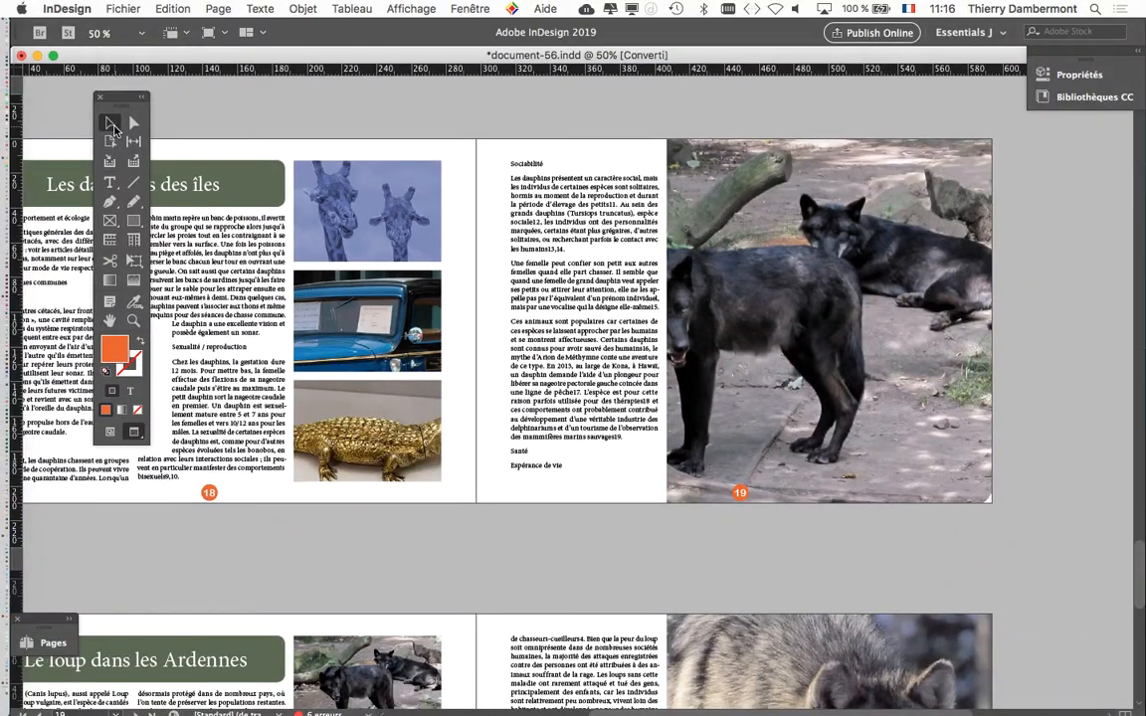
{"action": "left_click", "coordinate": [111, 124]}
- Display the Calques panel as a separate floating panel, wider and shorter, over the wolf photo on page 19
{"action": "left_click", "coordinate": [472, 9]}
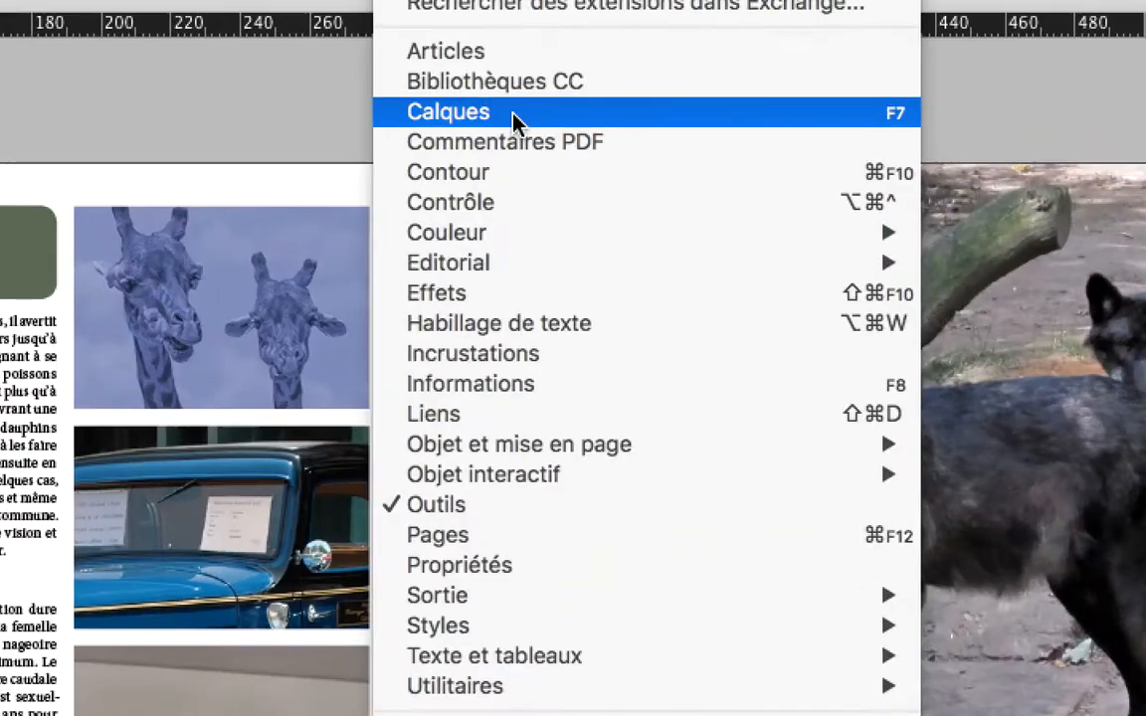
{"action": "left_click", "coordinate": [514, 119]}
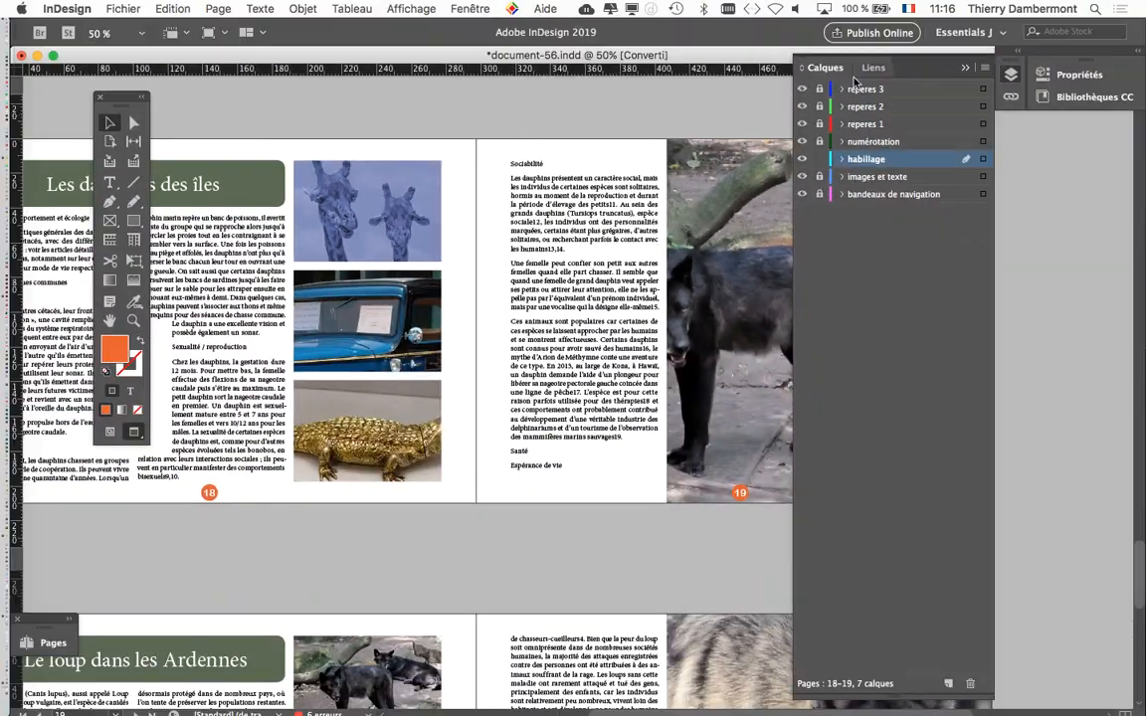
{"action": "left_click_drag", "start_coordinate": [824, 66], "coordinate": [496, 117]}
{"action": "left_click", "coordinate": [966, 68]}
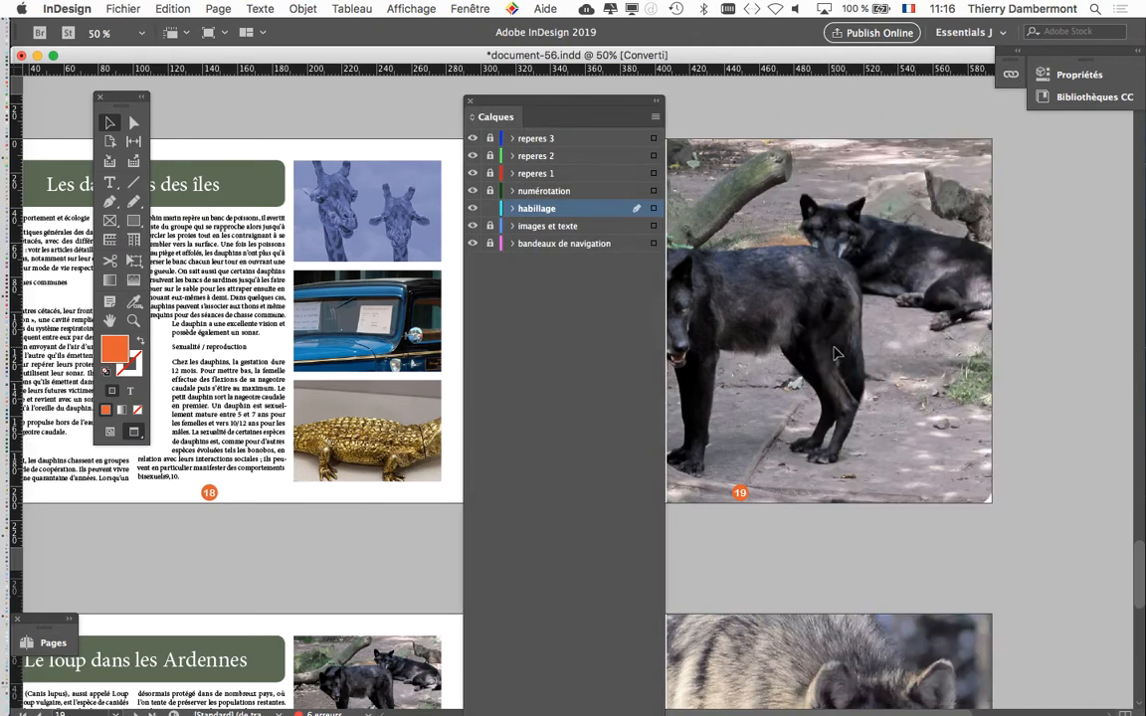
{"action": "left_click_drag", "start_coordinate": [594, 104], "coordinate": [843, 27]}
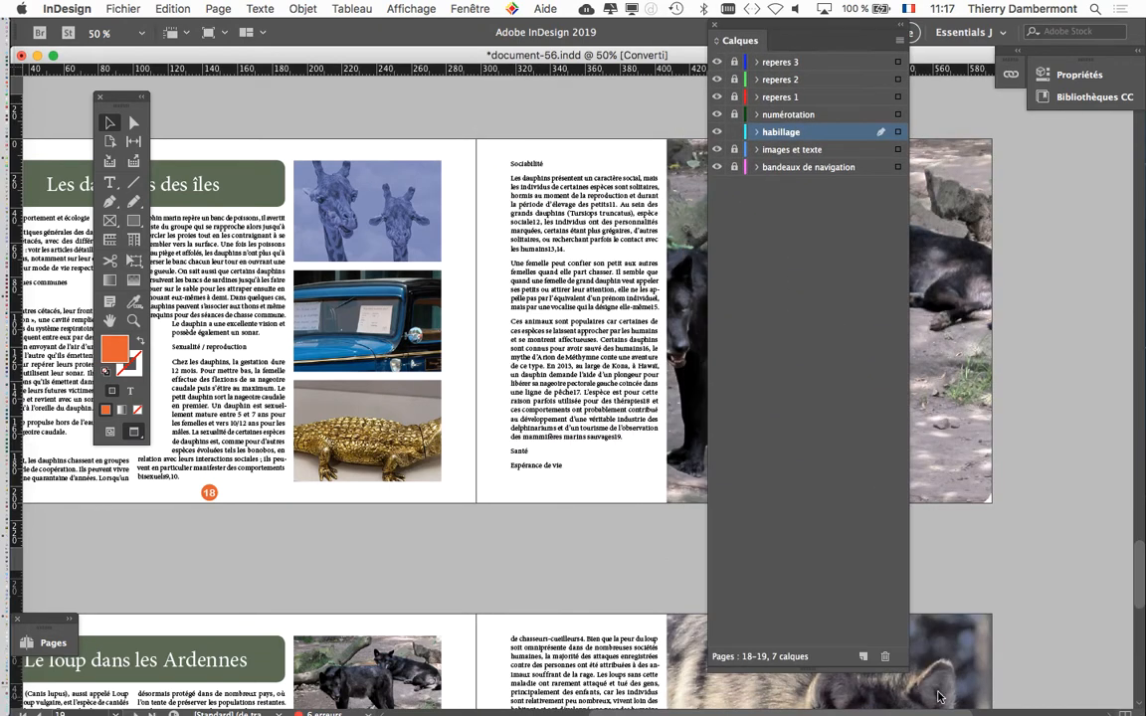
{"action": "left_click_drag", "start_coordinate": [905, 670], "coordinate": [1088, 252]}
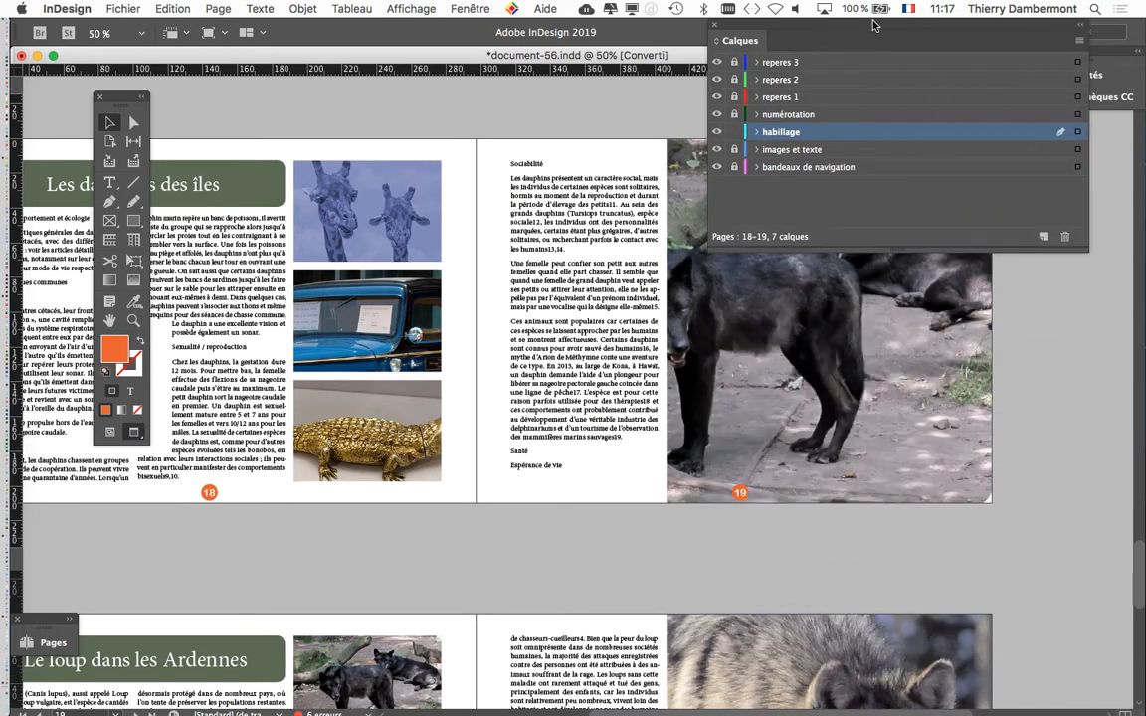
{"action": "left_click_drag", "start_coordinate": [873, 25], "coordinate": [887, 301]}
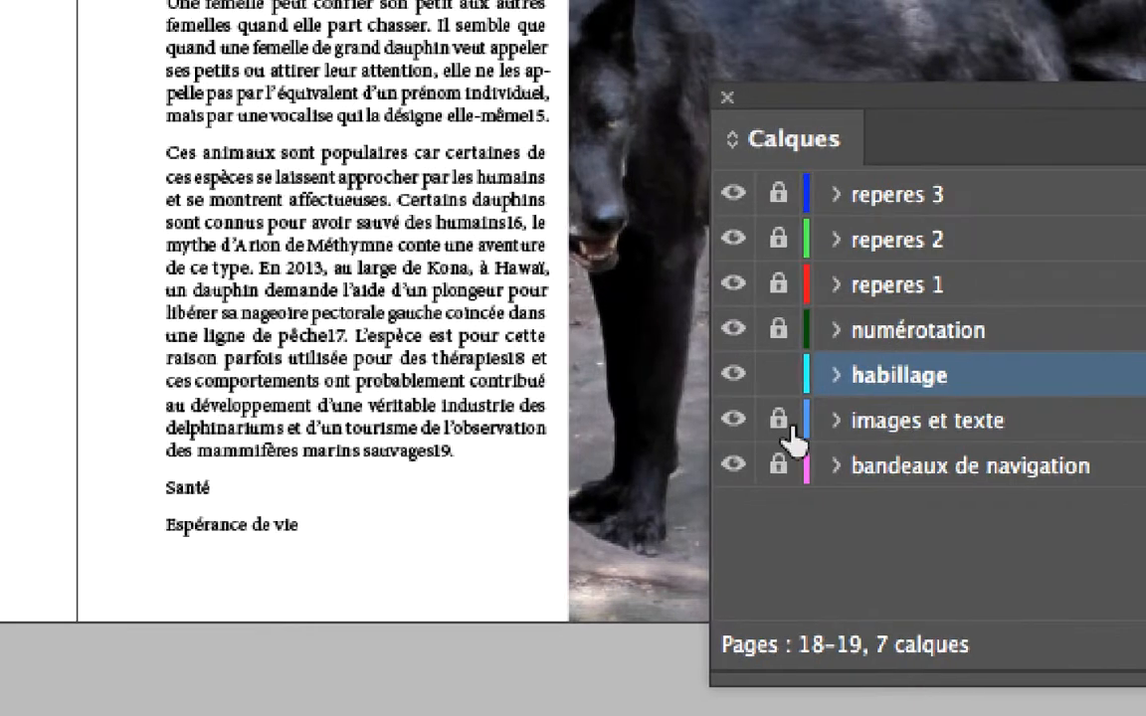
- Make "images et texte" the only unlocked layer by locking "habillage", and select the crocodile image on page 18
{"action": "left_click", "coordinate": [788, 426]}
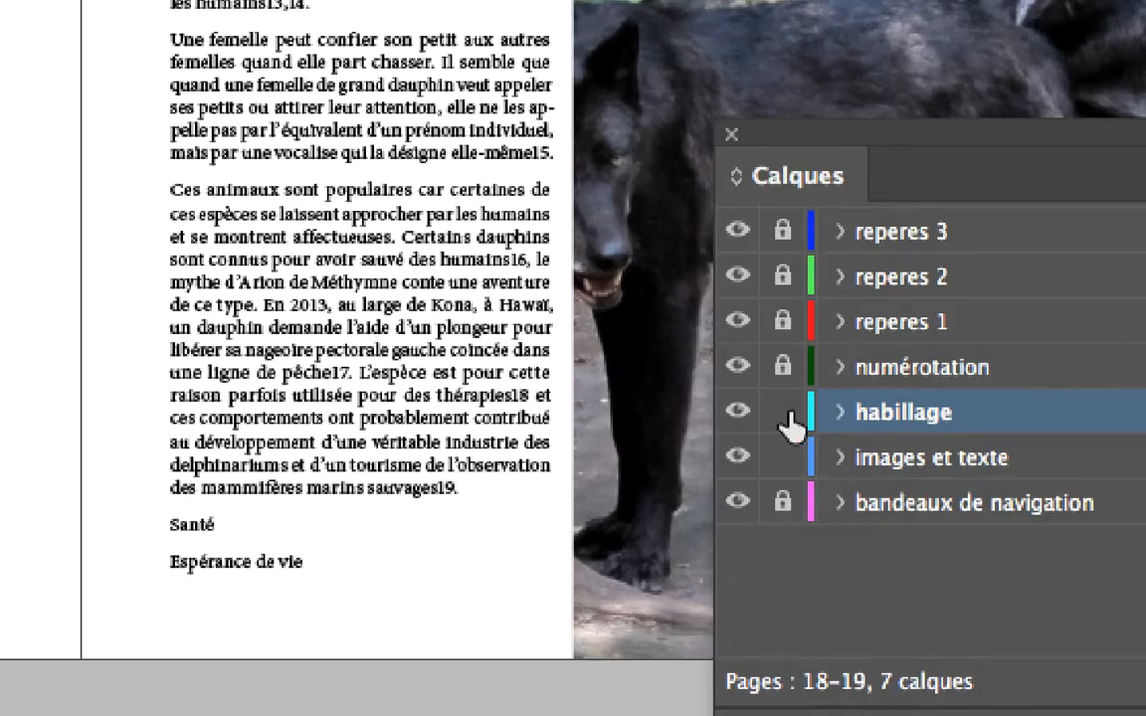
{"action": "left_click", "coordinate": [788, 377]}
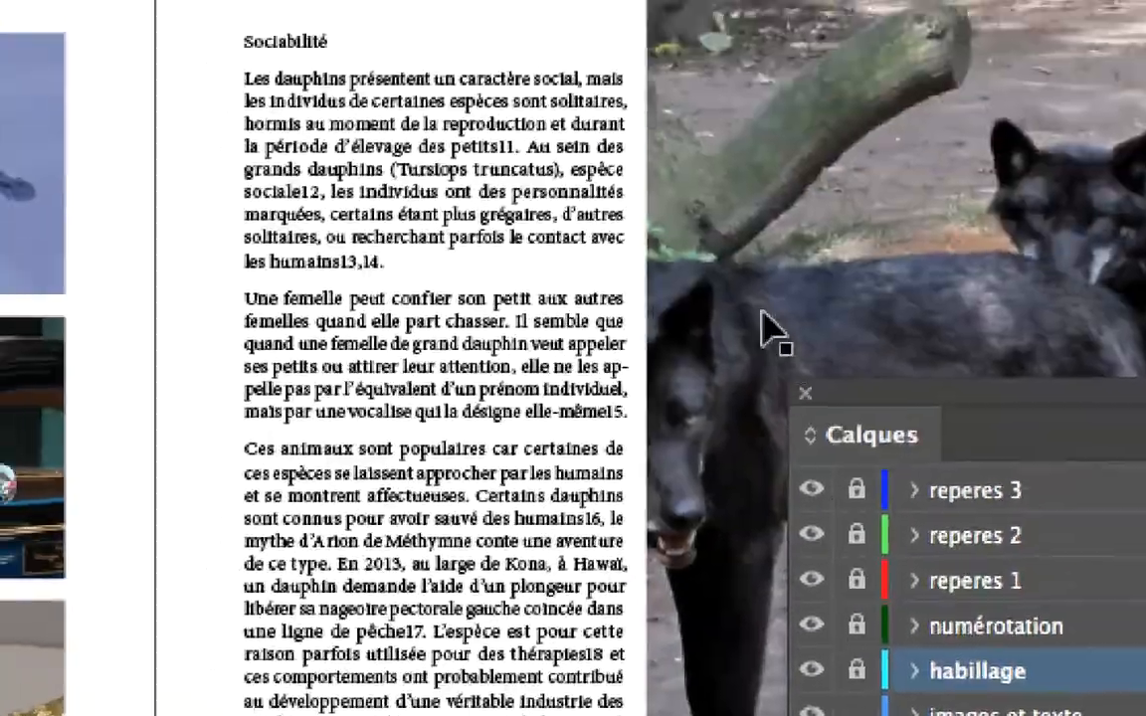
{"action": "left_click", "coordinate": [749, 243]}
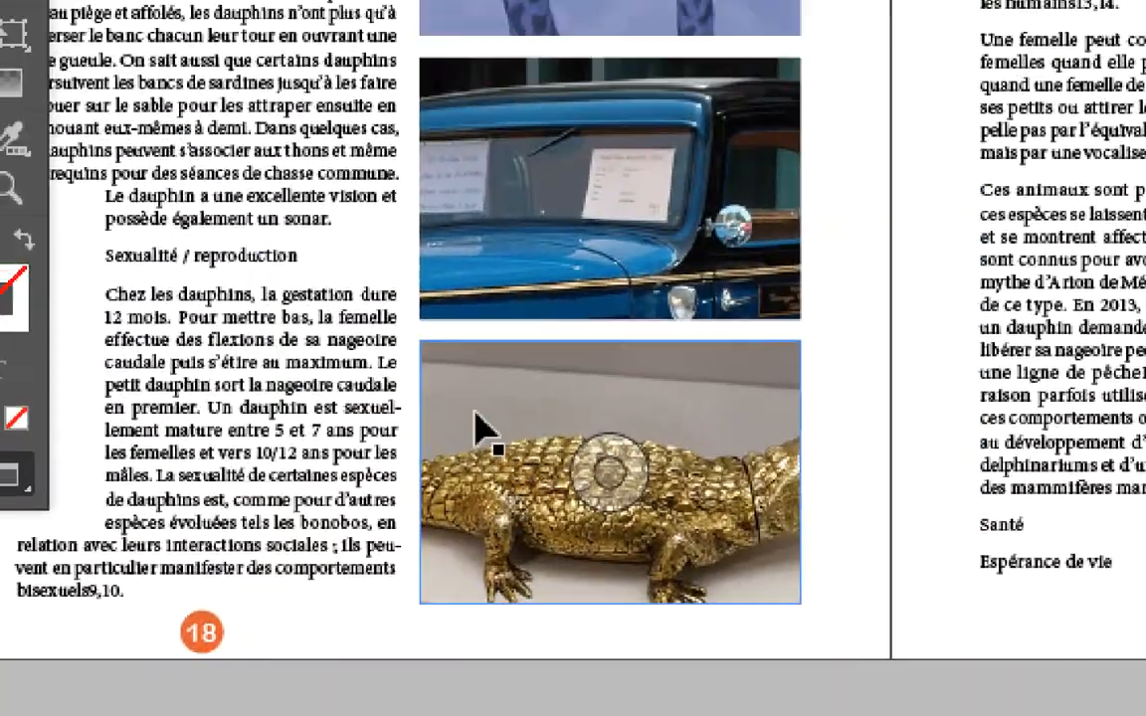
{"action": "left_click", "coordinate": [481, 435]}
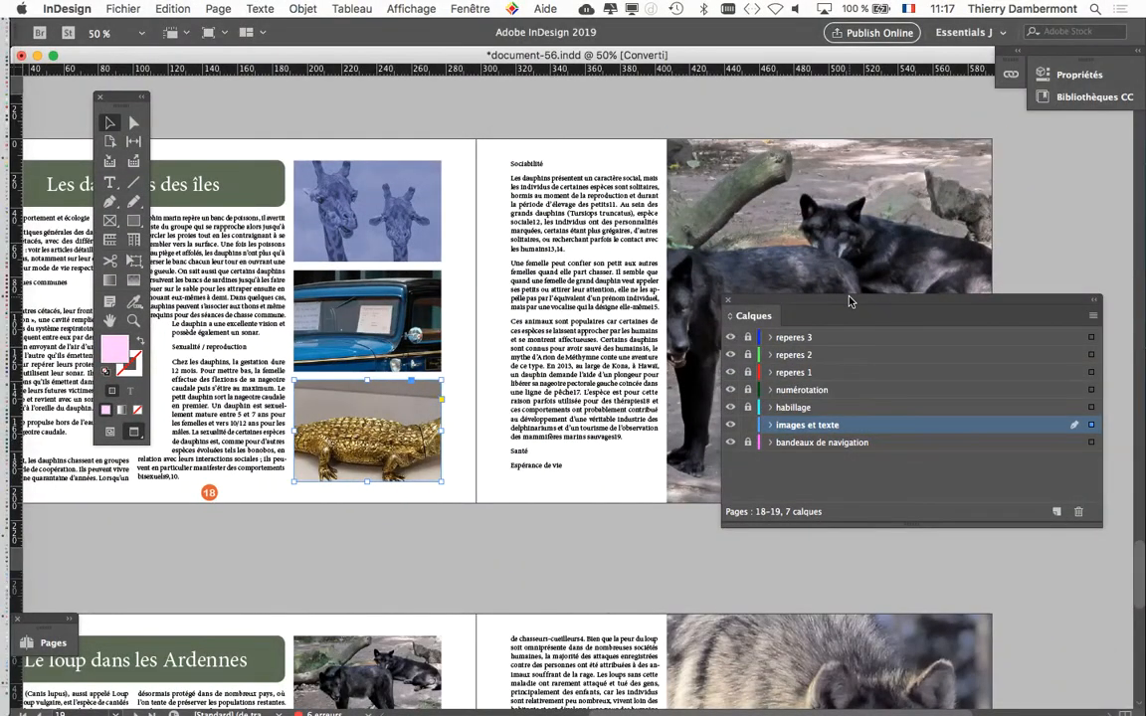
- Make the Calques panel narrower and taller, and move it below the page 18–19 spread to clear the layout
{"action": "left_click_drag", "start_coordinate": [850, 300], "coordinate": [800, 302]}
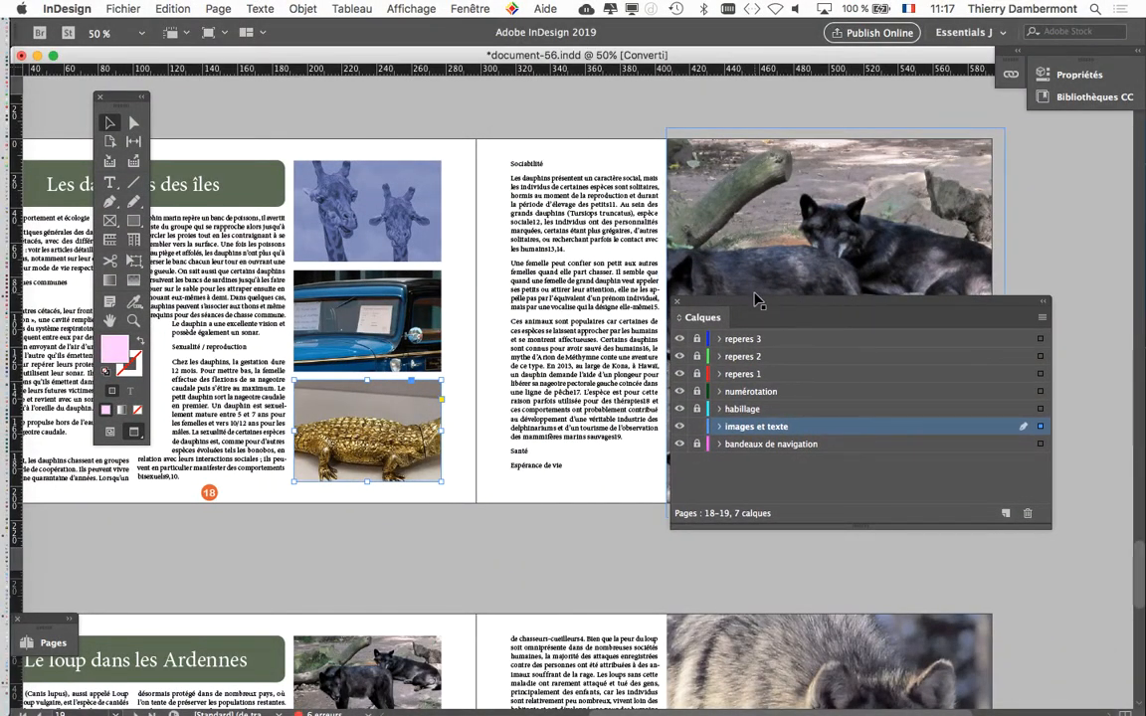
{"action": "left_click_drag", "start_coordinate": [706, 301], "coordinate": [657, 265]}
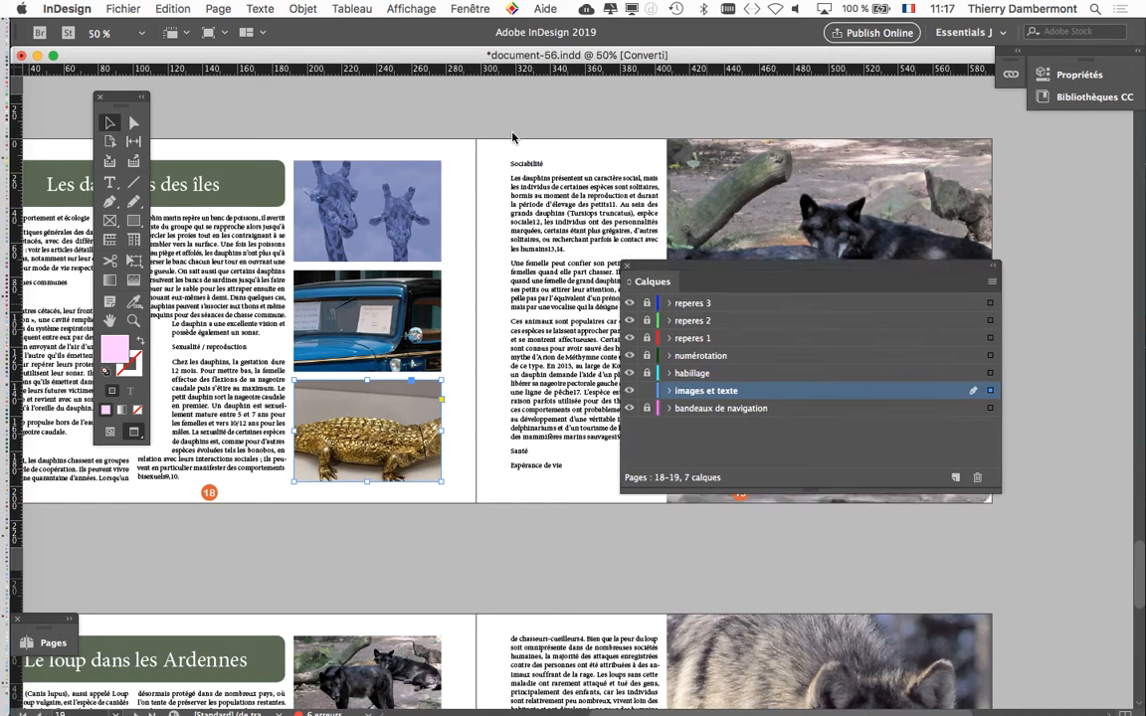
{"action": "left_click_drag", "start_coordinate": [513, 137], "coordinate": [629, 108]}
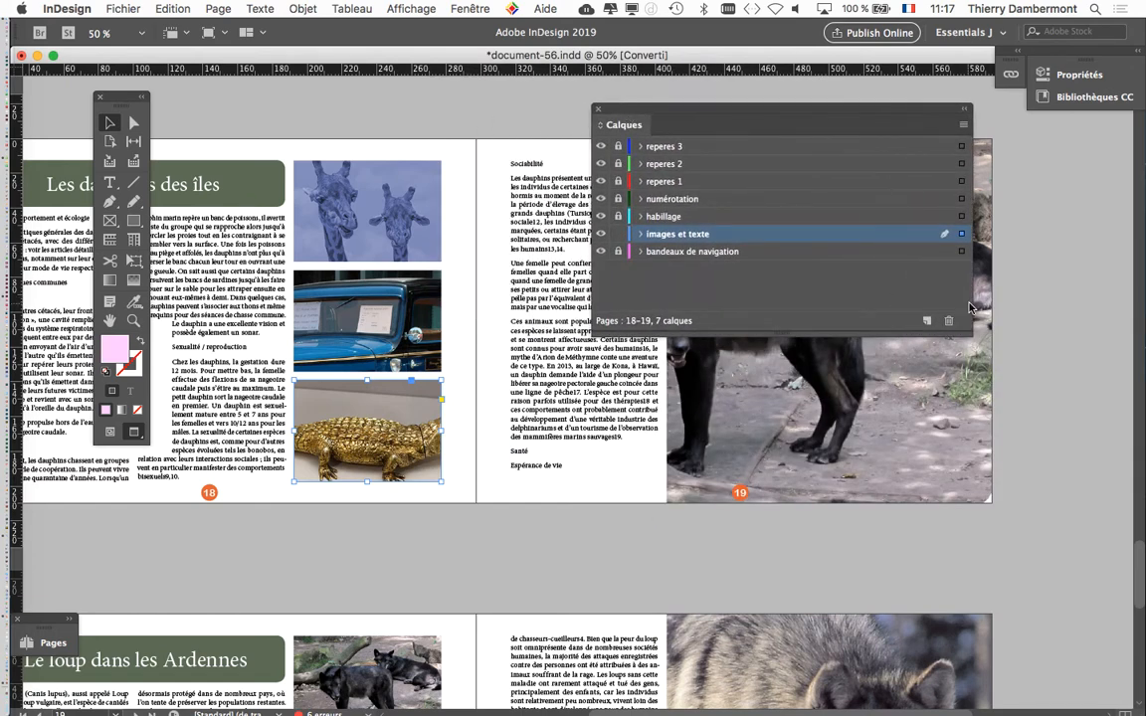
{"action": "left_click_drag", "start_coordinate": [970, 309], "coordinate": [860, 403]}
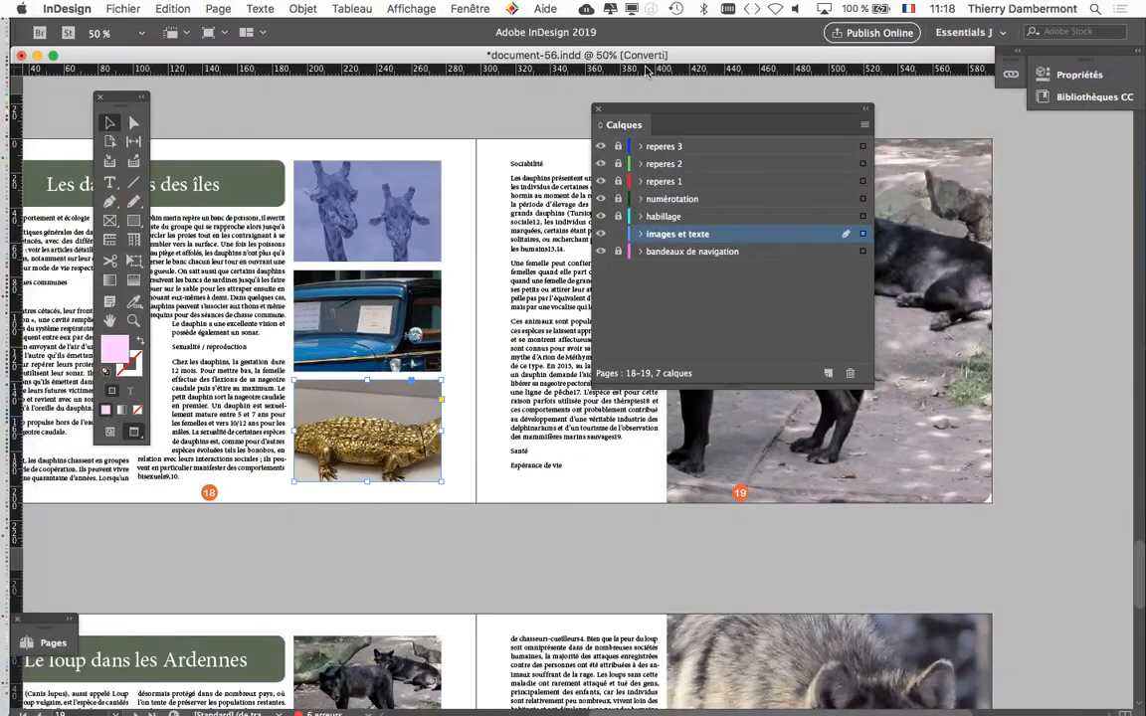
{"action": "left_click_drag", "start_coordinate": [662, 108], "coordinate": [497, 355]}
{"action": "left_click_drag", "start_coordinate": [426, 522], "coordinate": [365, 595]}
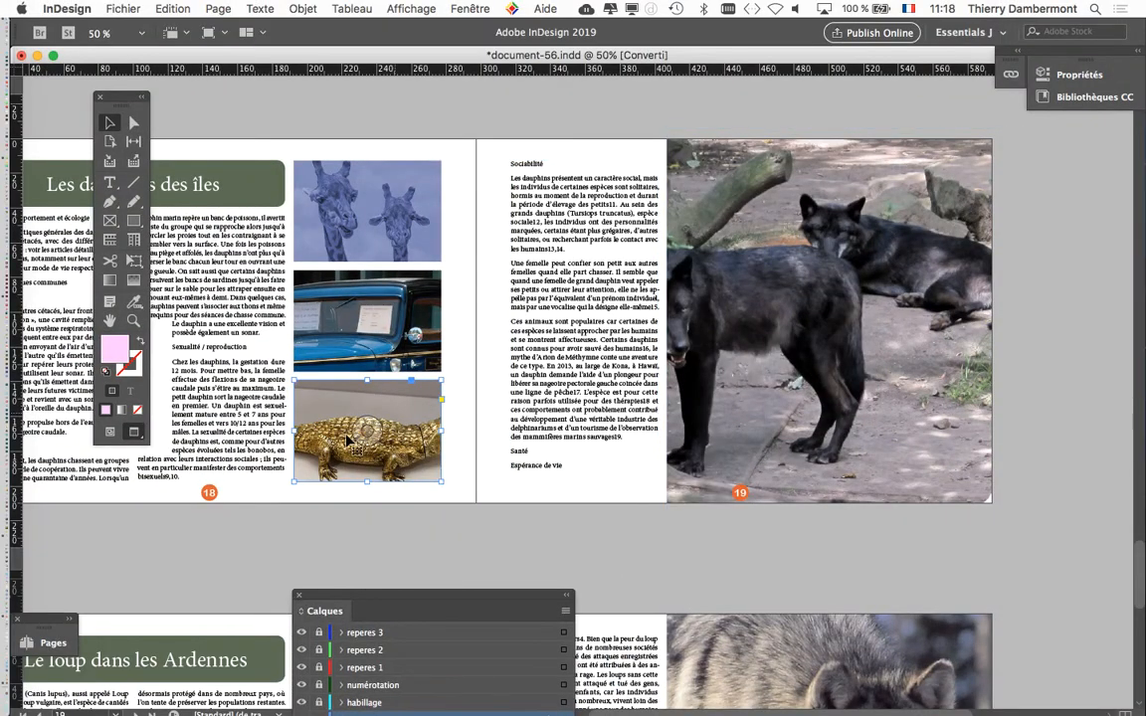
- Reposition the crocodile picture inside its frame on page 18 so that the animal's head is in view
{"action": "scroll", "coordinate": [333, 435], "scroll_direction": "up", "scroll_amount": 2}
{"action": "left_click_drag", "start_coordinate": [388, 446], "coordinate": [491, 239]}
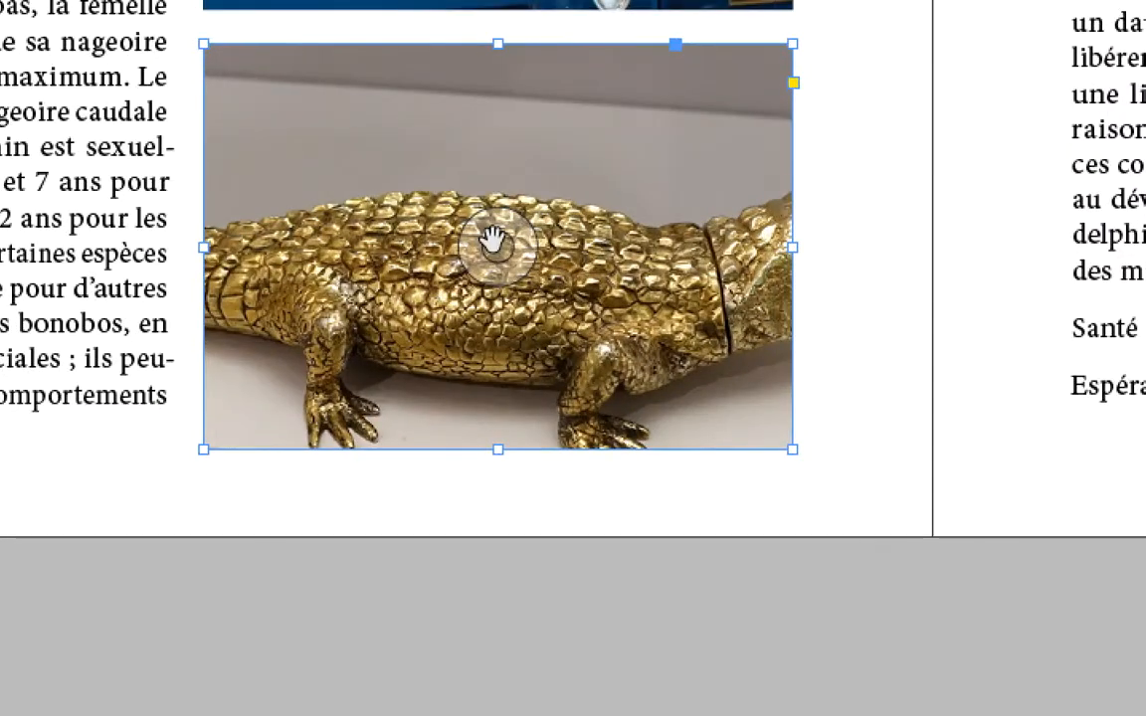
{"action": "left_click", "coordinate": [493, 229]}
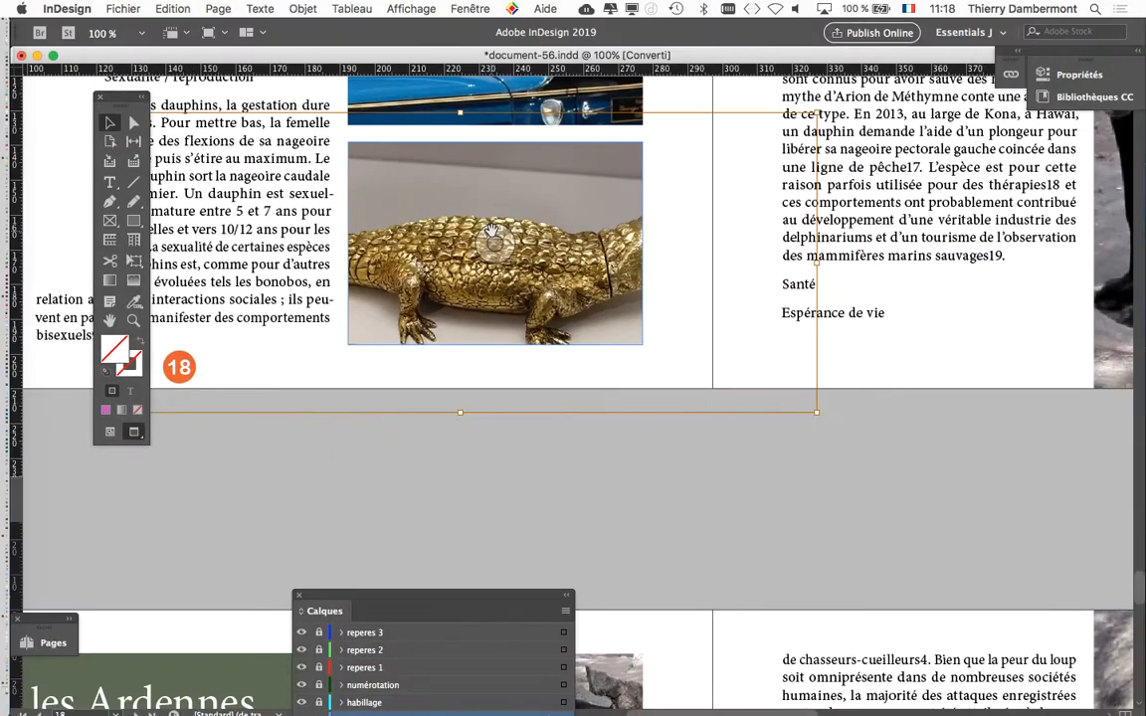
{"action": "scroll", "coordinate": [492, 231], "scroll_direction": "down", "scroll_amount": 1}
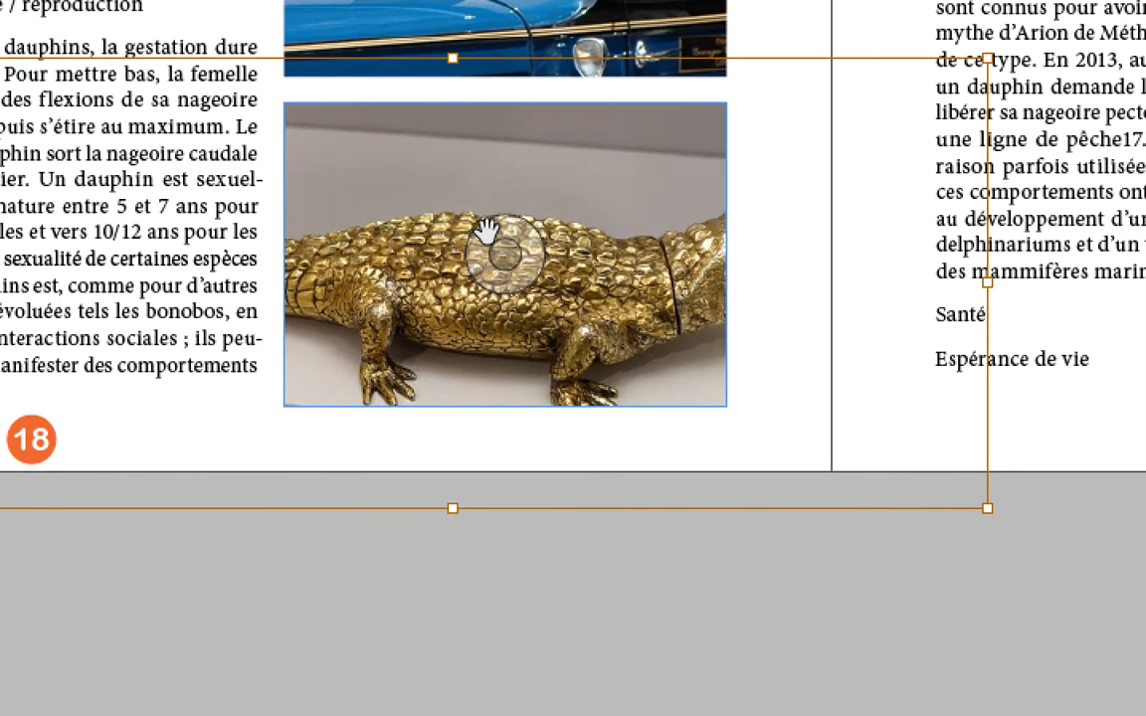
{"action": "left_click_drag", "start_coordinate": [487, 231], "coordinate": [355, 235]}
{"action": "mouse_move", "coordinate": [442, 244]}
{"action": "left_mouse_down"}
{"action": "mouse_move", "coordinate": [432, 169]}
{"action": "mouse_move", "coordinate": [432, 231]}
{"action": "left_mouse_up"}
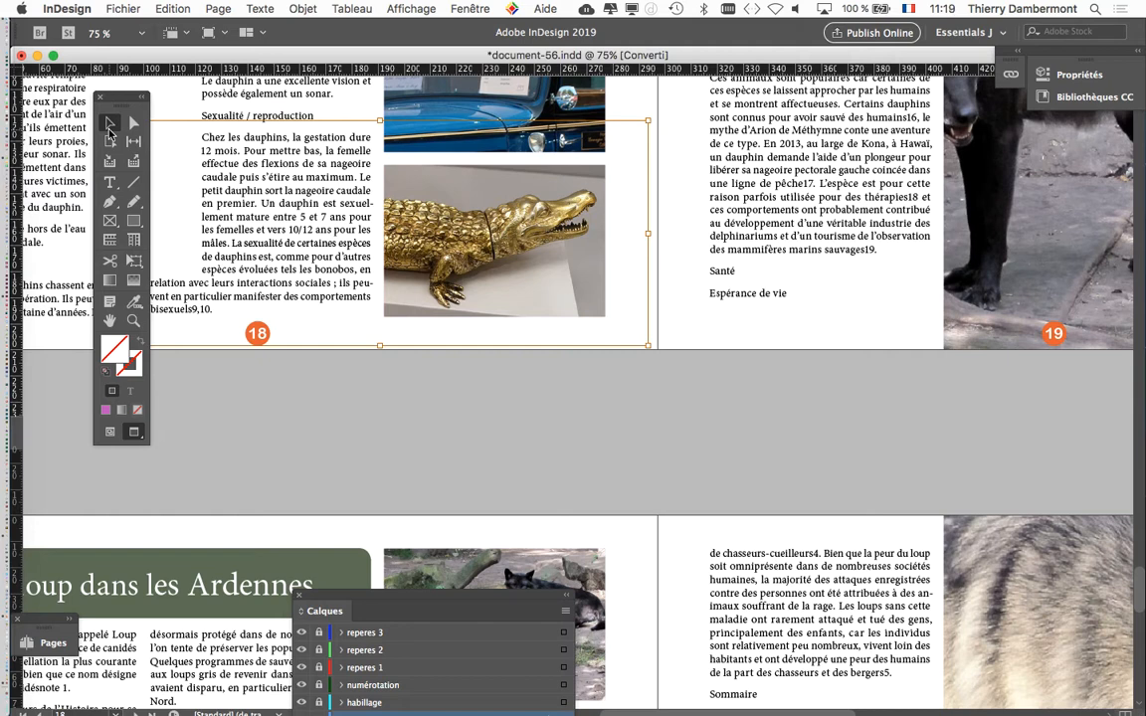
- Activate the Selection tool and show the wolf photo on page 19 with the surrounding spread at 50% zoom
{"action": "left_click", "coordinate": [109, 126]}
{"action": "left_click_drag", "start_coordinate": [691, 236], "coordinate": [307, 489]}
{"action": "left_click_drag", "start_coordinate": [547, 422], "coordinate": [582, 462]}
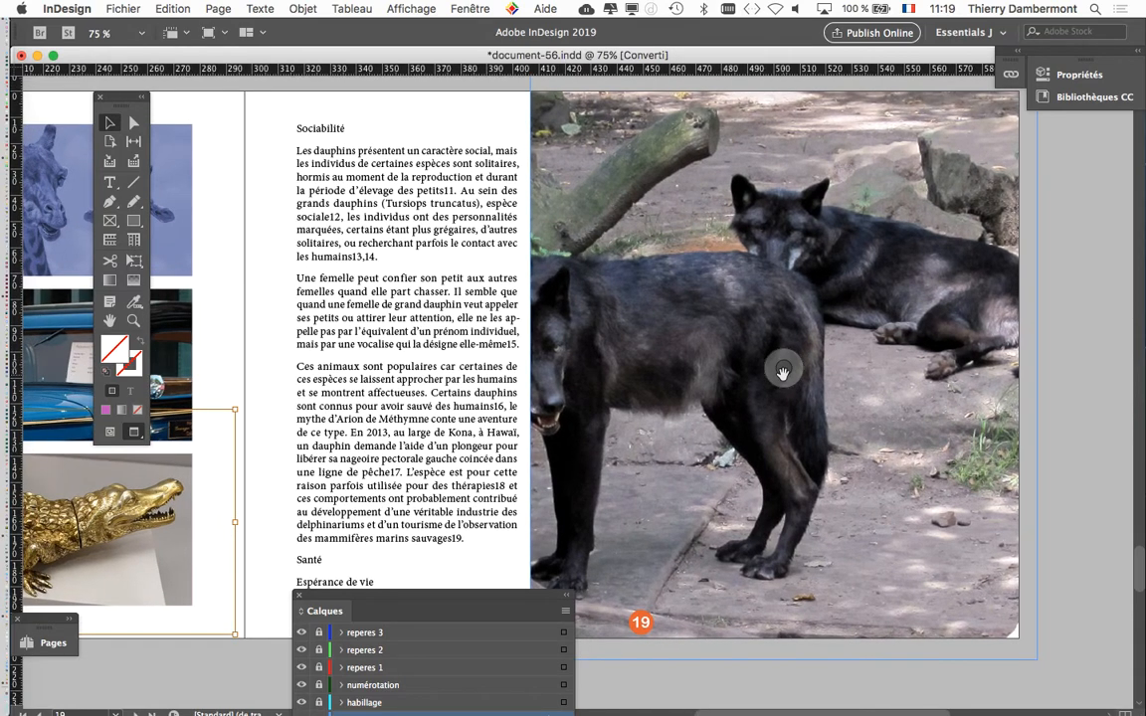
{"action": "key", "text": "super+minus"}
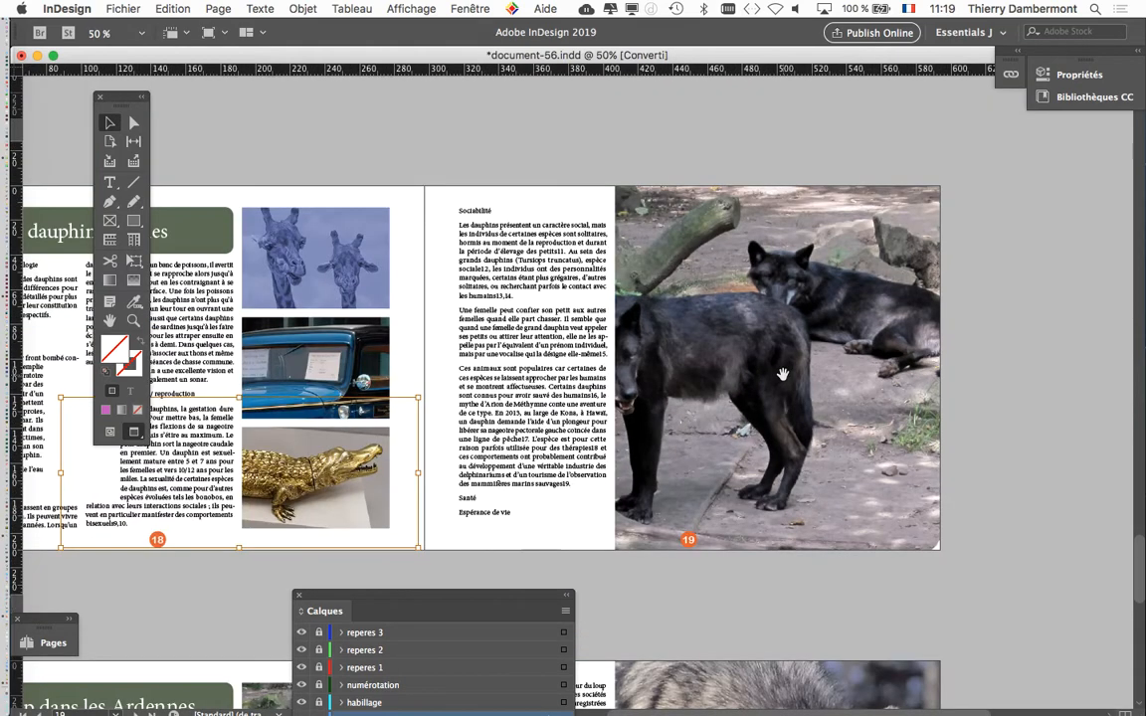
- Move the Calques panel aside, and reposition the wolf photo inside its frame on page 19 so the standing wolf's whole head shows
{"action": "left_click_drag", "start_coordinate": [546, 600], "coordinate": [420, 590]}
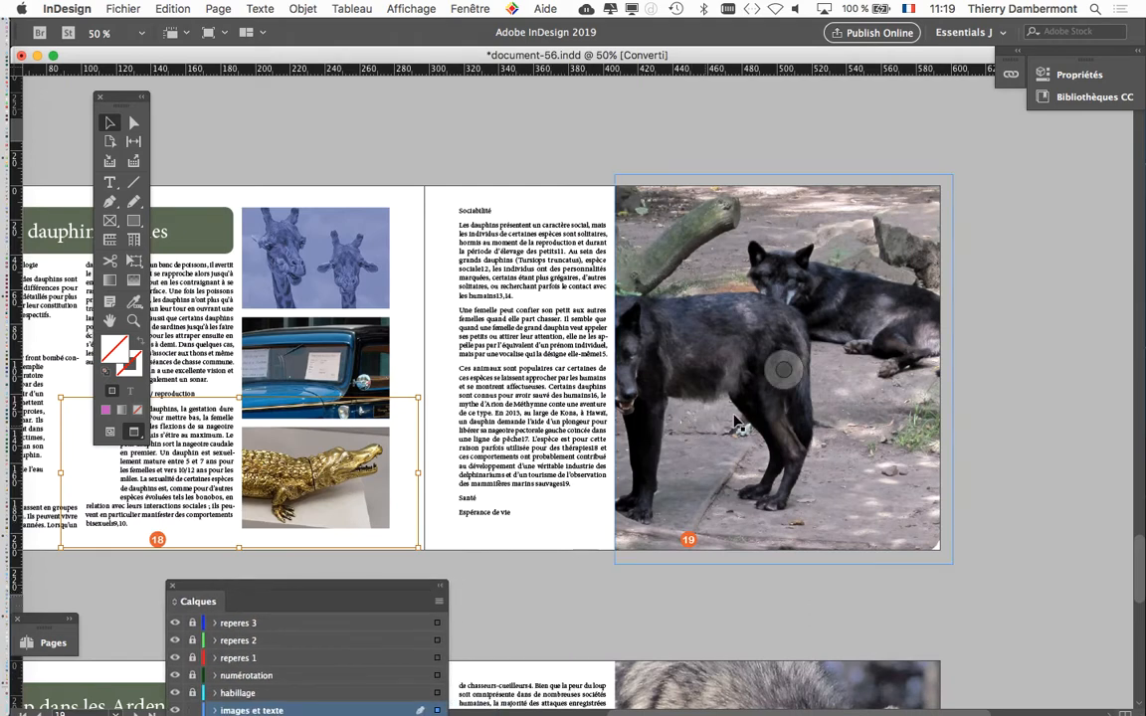
{"action": "left_click", "coordinate": [783, 374]}
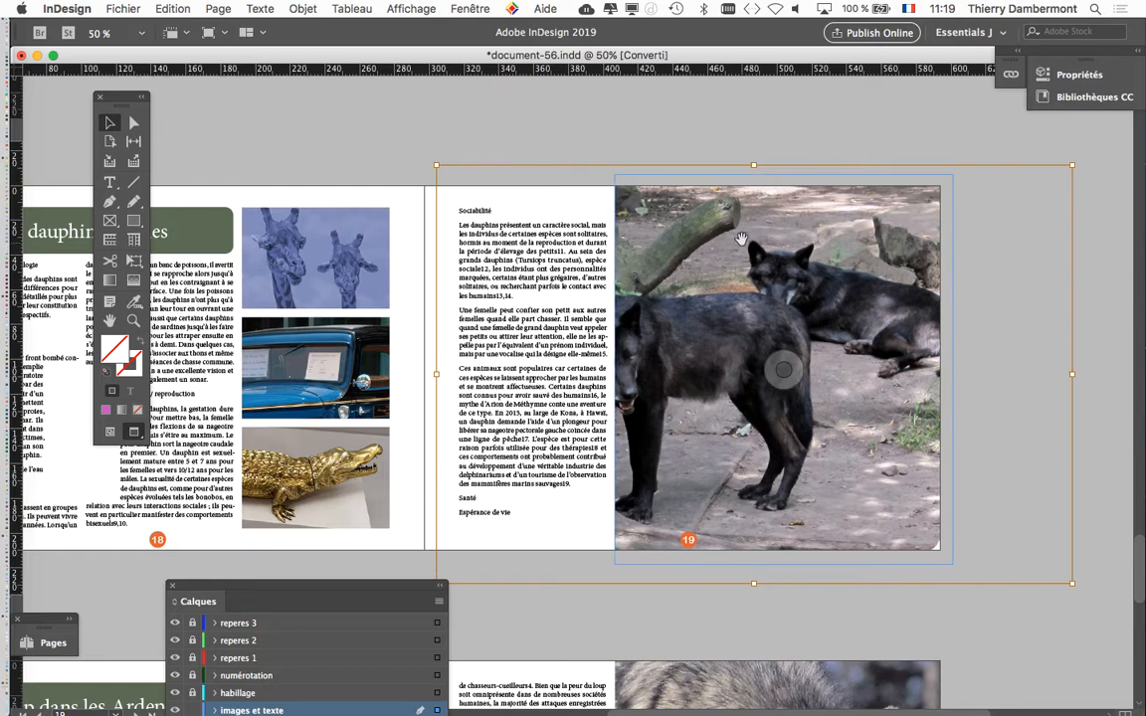
{"action": "left_click", "coordinate": [654, 150]}
{"action": "left_click", "coordinate": [734, 191]}
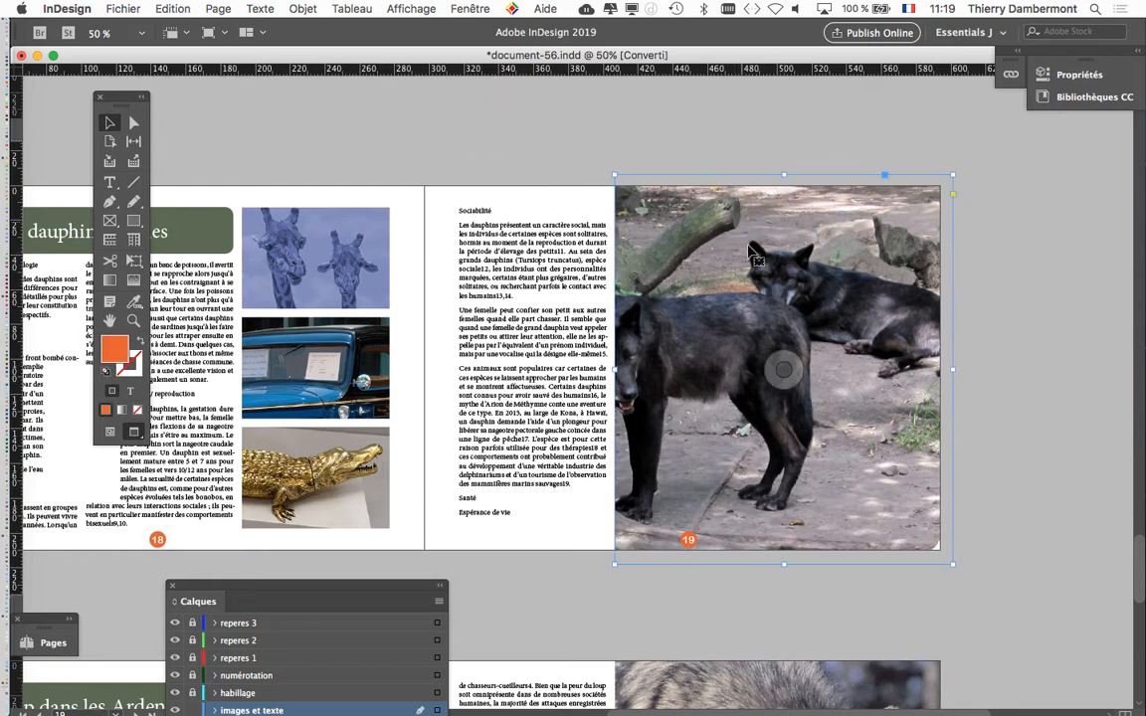
{"action": "left_click", "coordinate": [784, 360]}
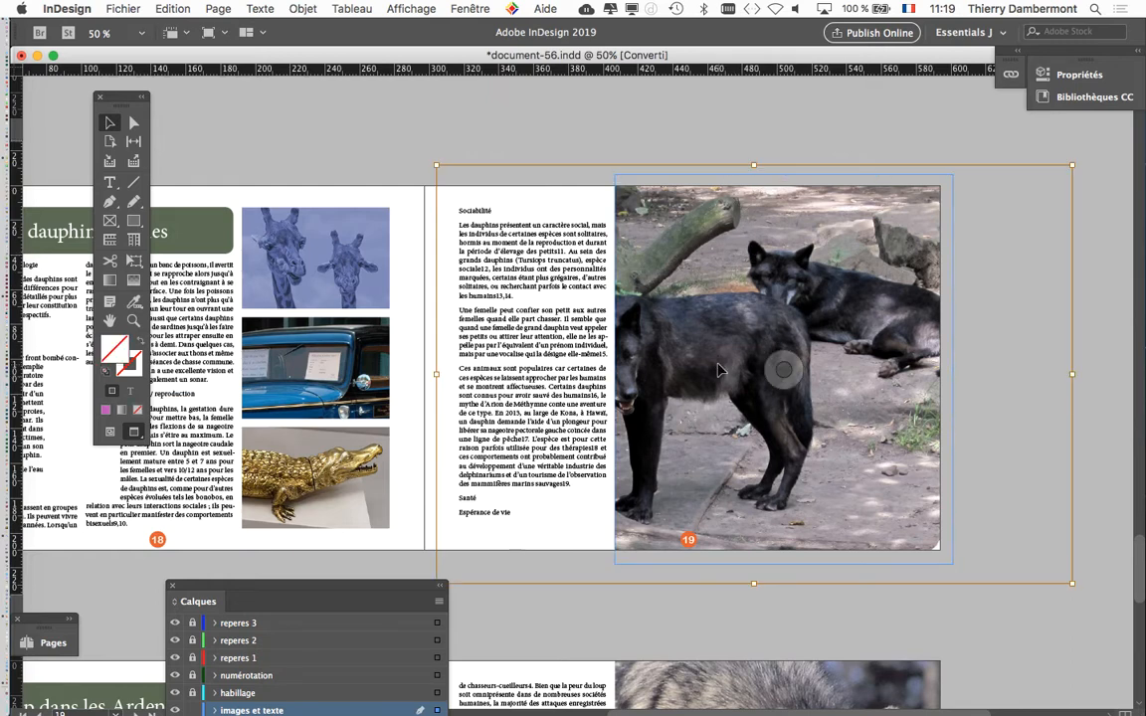
{"action": "left_click_drag", "start_coordinate": [717, 363], "coordinate": [790, 360]}
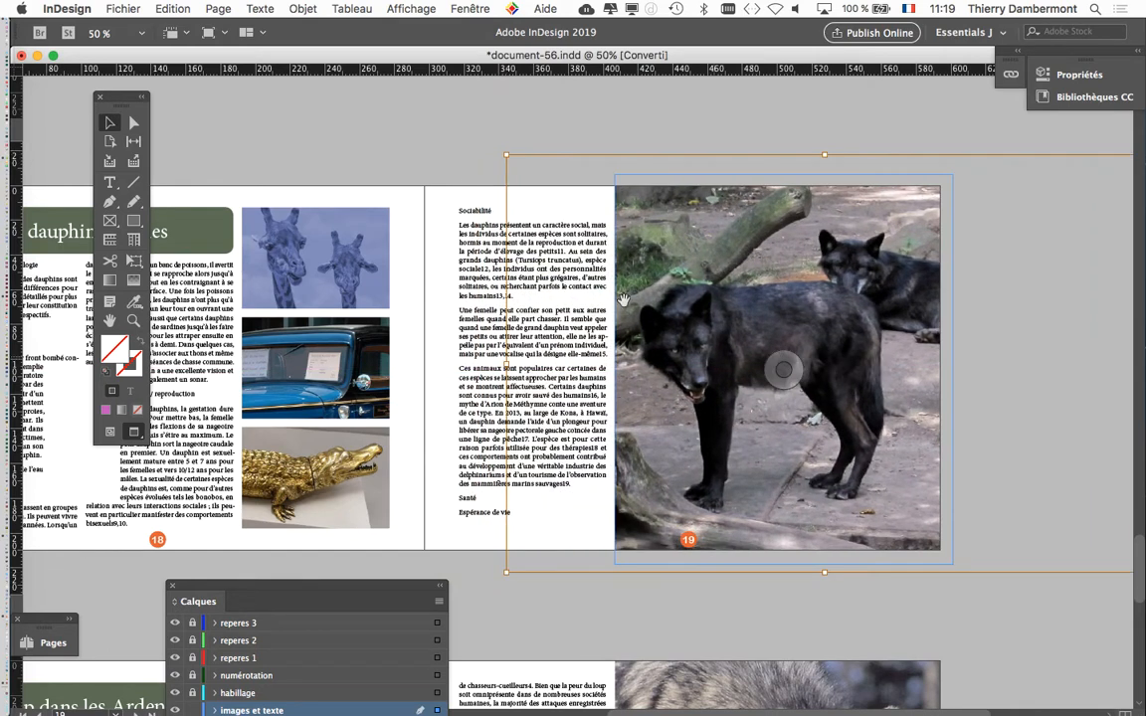
{"action": "left_click", "coordinate": [254, 134]}
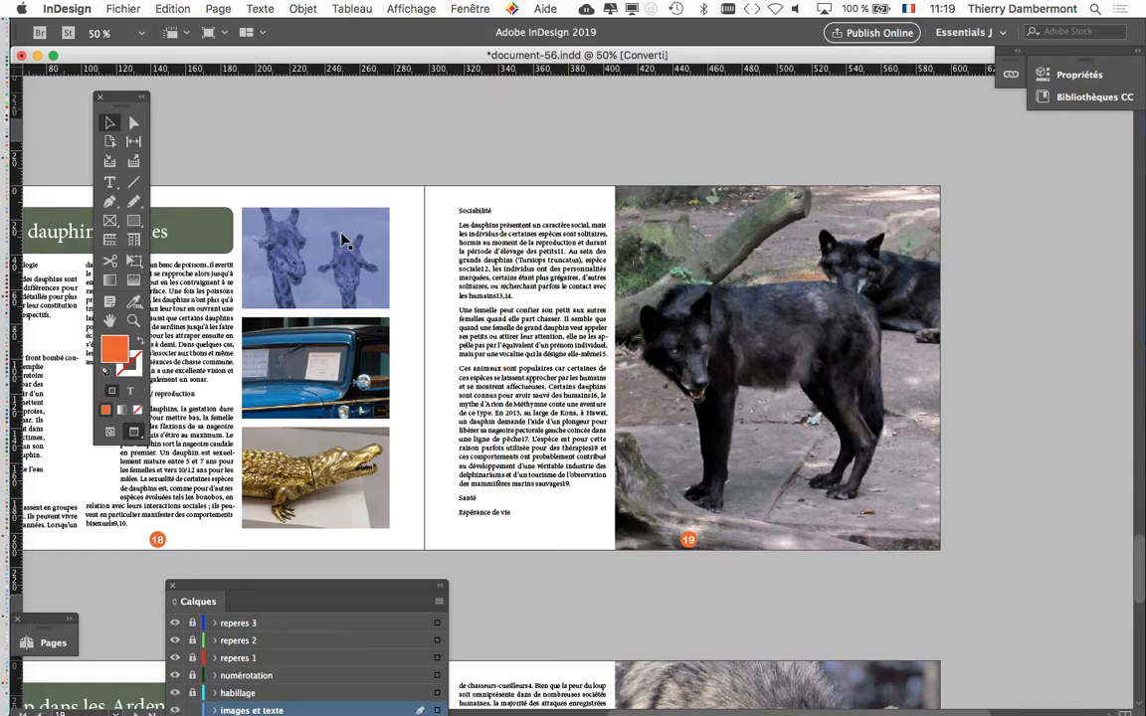
- Review the spreads down to pages 22–23 and back up to pages 6–7, and return to pages 18–19 at 50% zoom
{"action": "key", "text": "super+minus"}
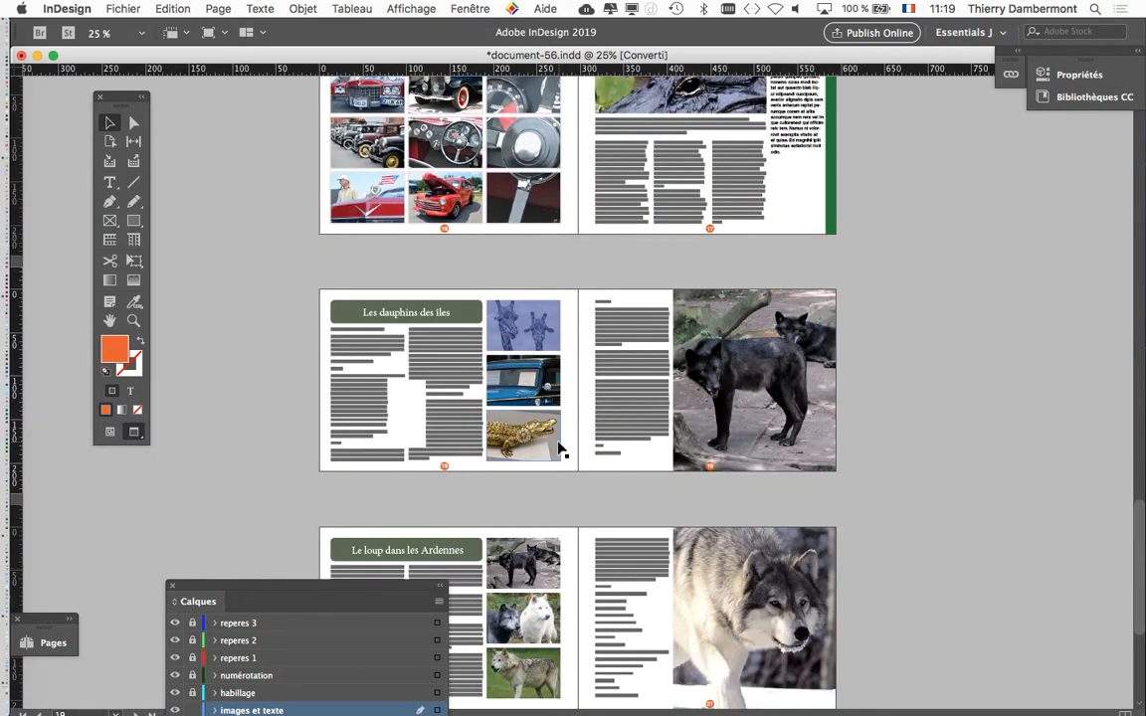
{"action": "key", "text": "super+equal"}
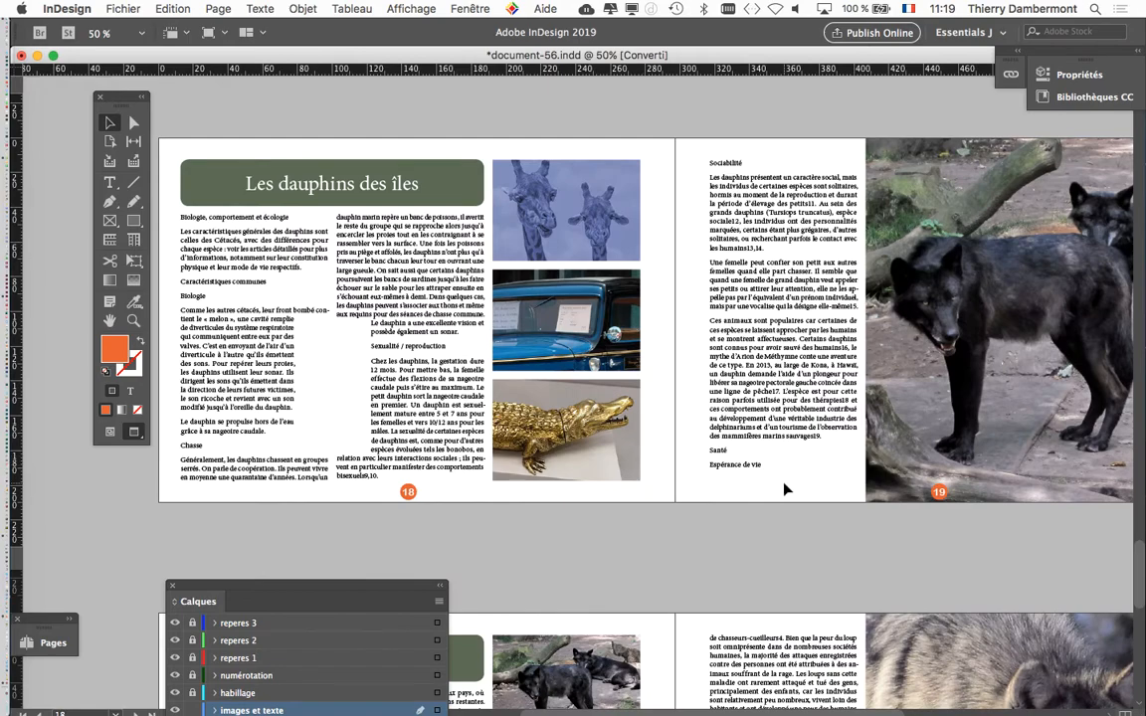
{"action": "scroll", "coordinate": [784, 490], "scroll_direction": "down", "scroll_amount": 12}
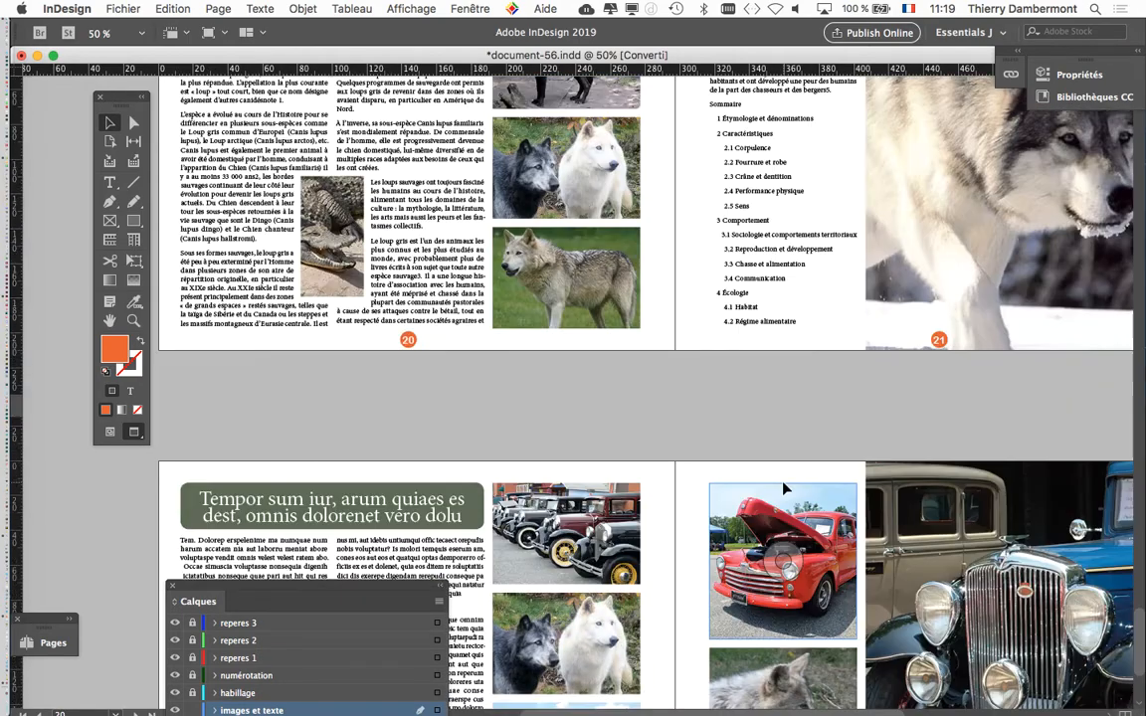
{"action": "scroll", "coordinate": [783, 488], "scroll_direction": "down", "scroll_amount": 4}
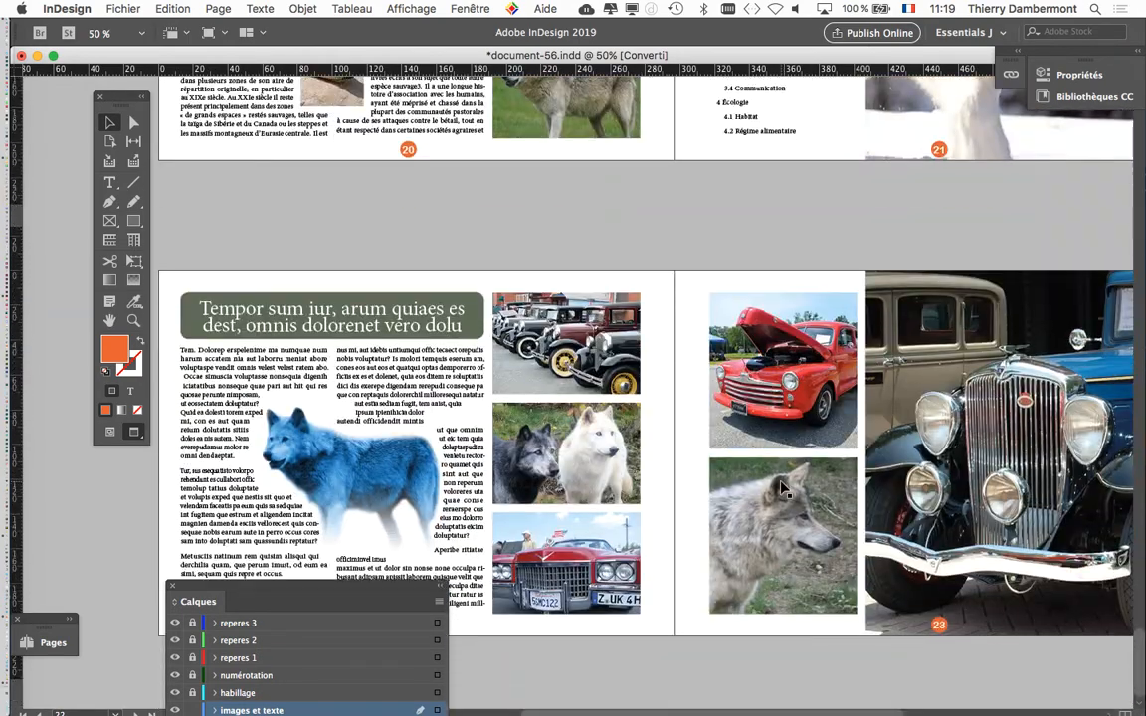
{"action": "scroll", "coordinate": [783, 486], "scroll_direction": "up", "scroll_amount": 20}
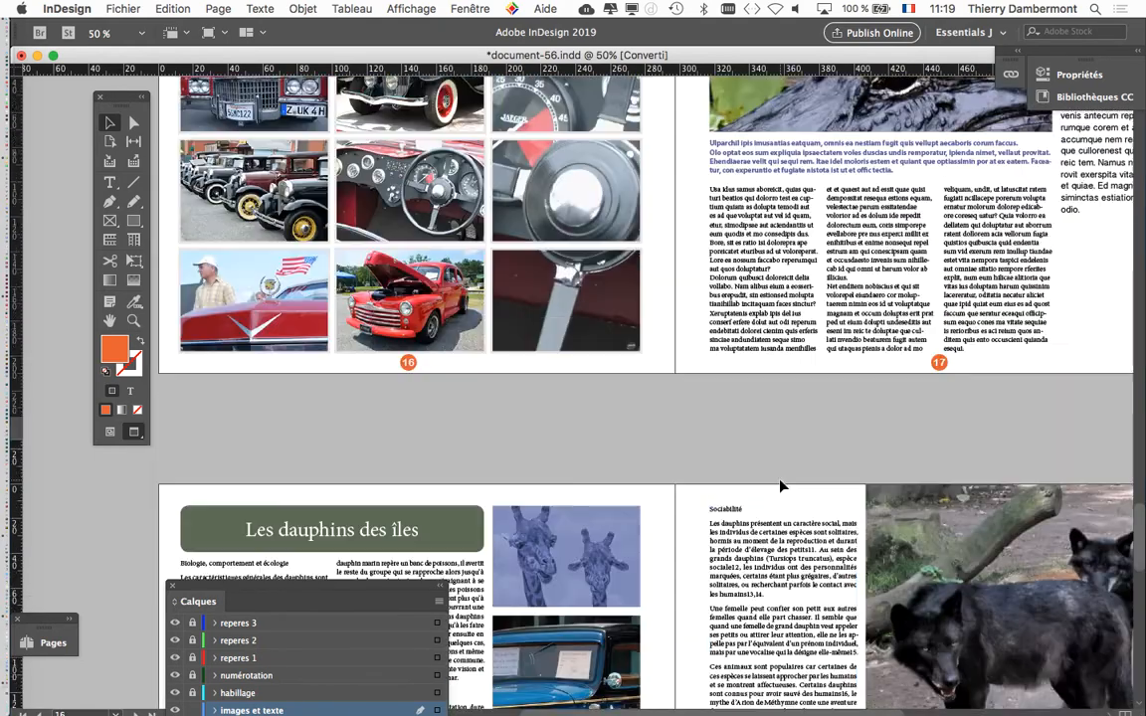
{"action": "scroll", "coordinate": [780, 485], "scroll_direction": "up", "scroll_amount": 20}
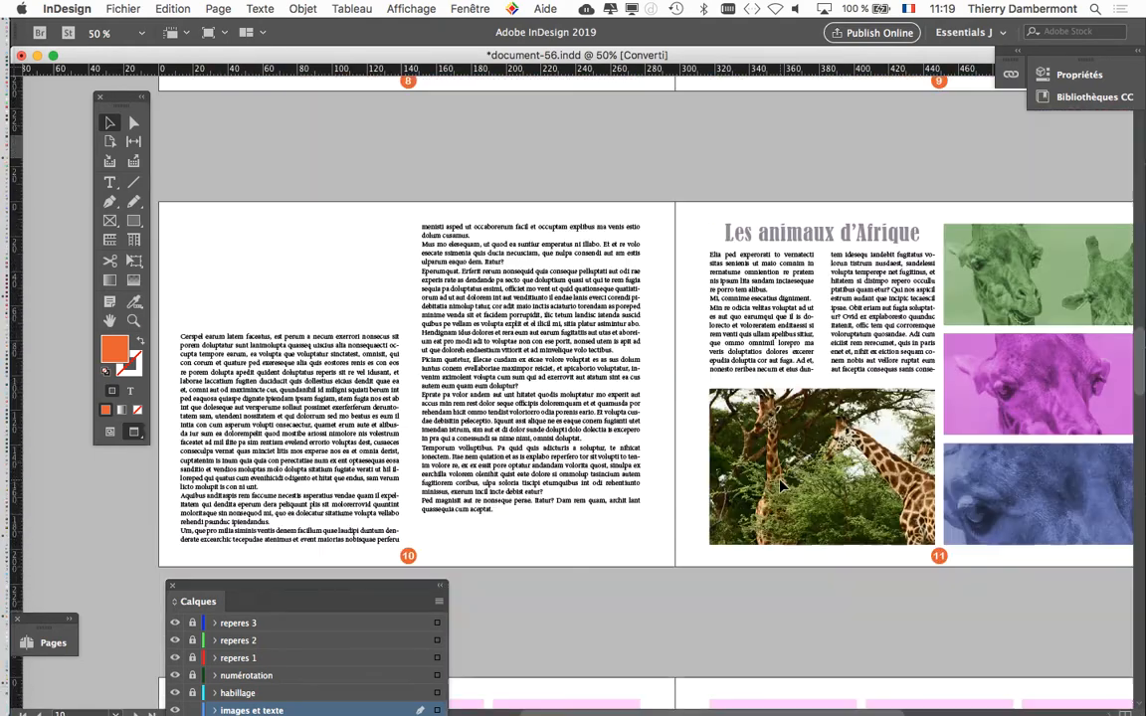
{"action": "scroll", "coordinate": [781, 485], "scroll_direction": "up", "scroll_amount": 10}
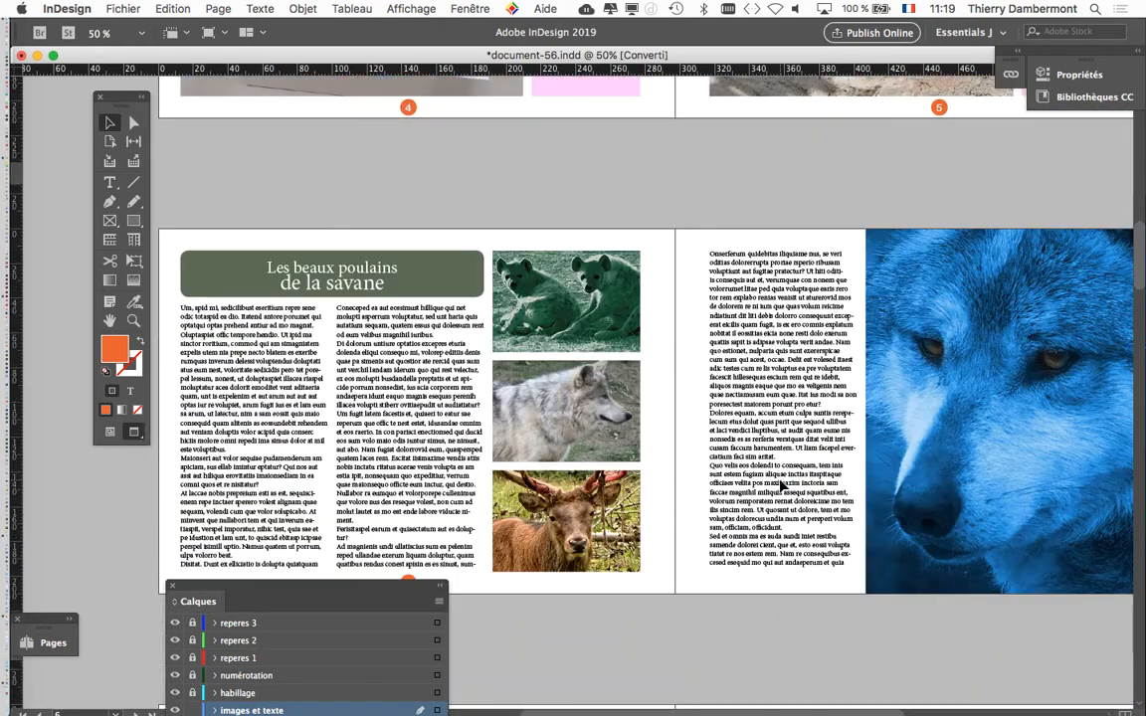
{"action": "scroll", "coordinate": [783, 486], "scroll_direction": "down", "scroll_amount": 20}
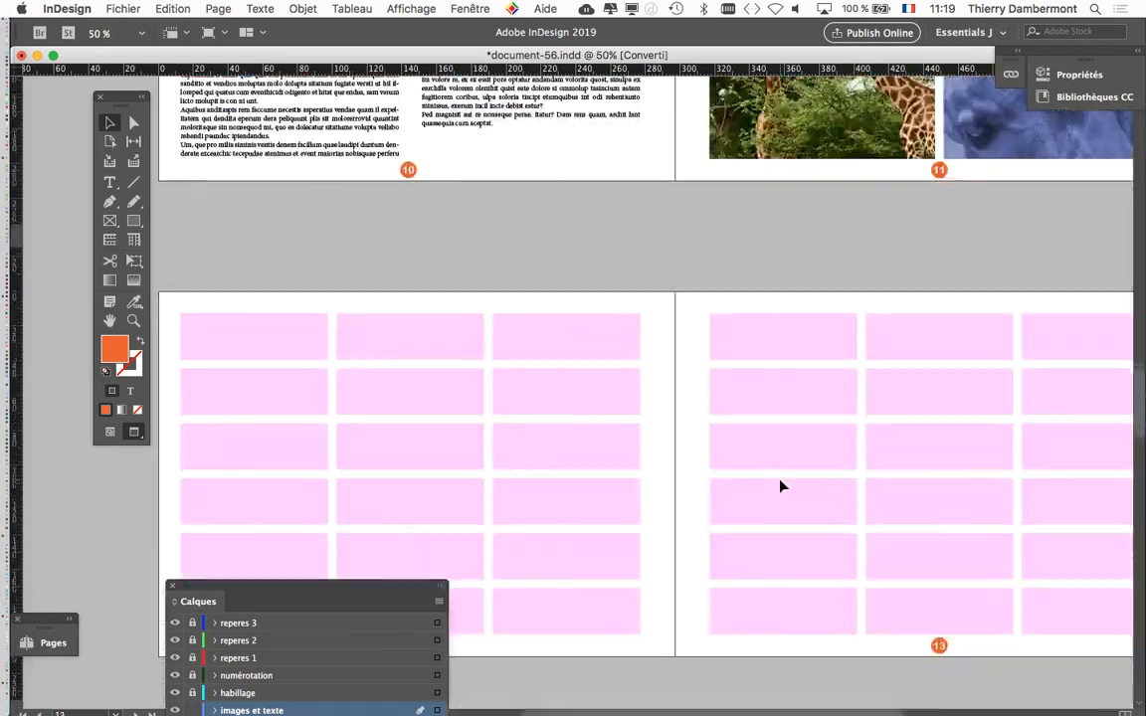
{"action": "scroll", "coordinate": [780, 485], "scroll_direction": "down", "scroll_amount": 10}
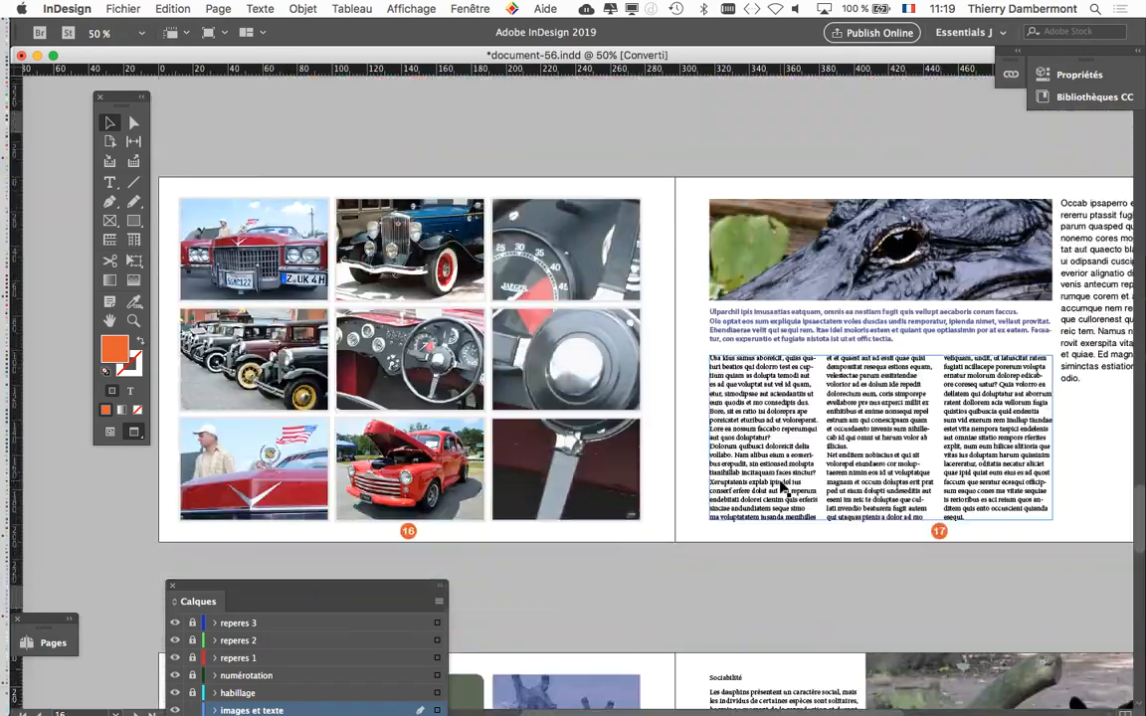
{"action": "scroll", "coordinate": [781, 486], "scroll_direction": "down", "scroll_amount": 9}
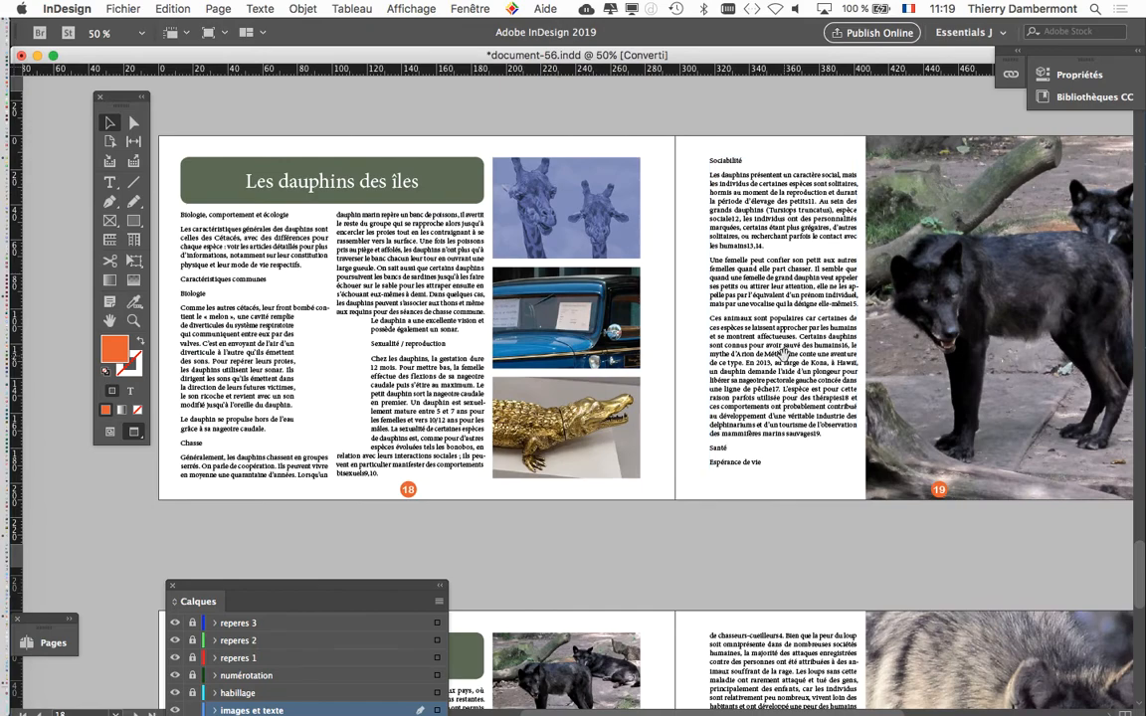
{"action": "scroll", "coordinate": [785, 365], "scroll_direction": "right", "scroll_amount": 5}
{"action": "key", "text": "super+minus"}
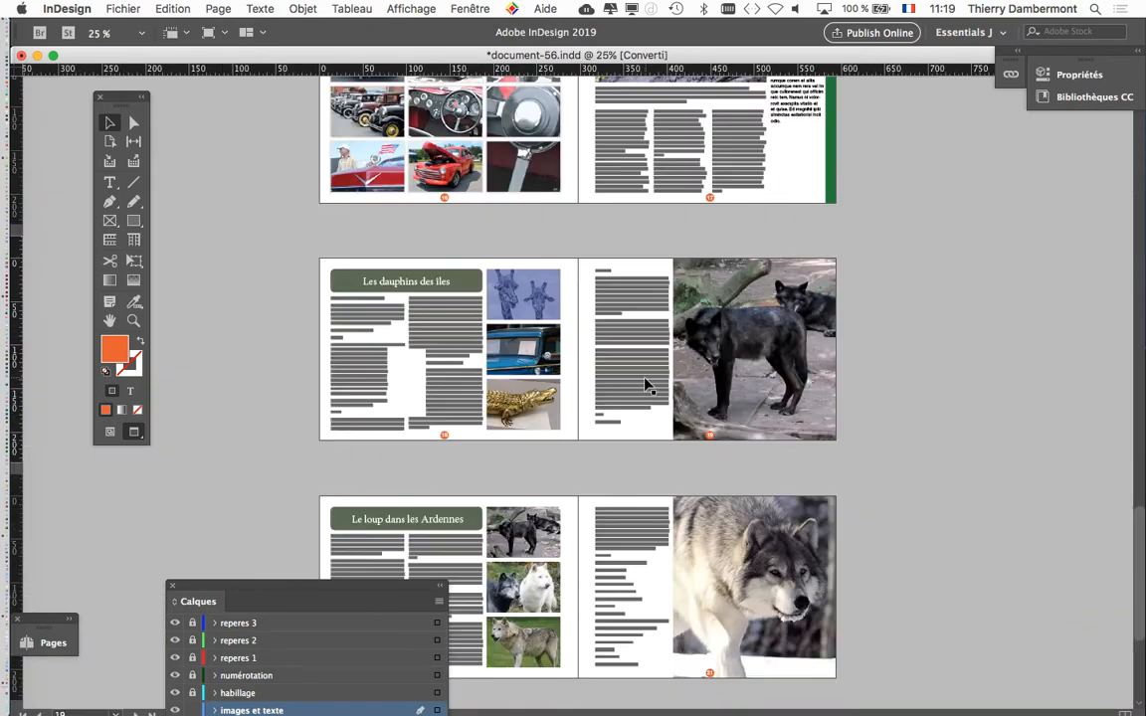
{"action": "key", "text": "super+equal"}
{"action": "left_click_drag", "start_coordinate": [674, 420], "coordinate": [644, 438]}
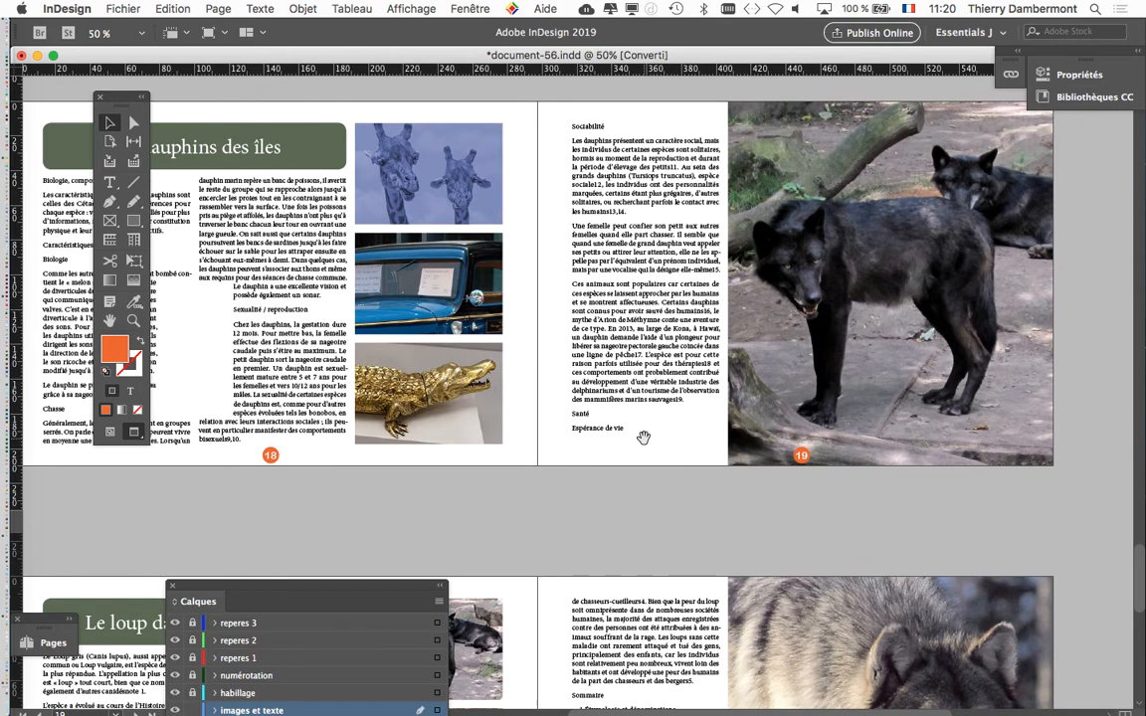